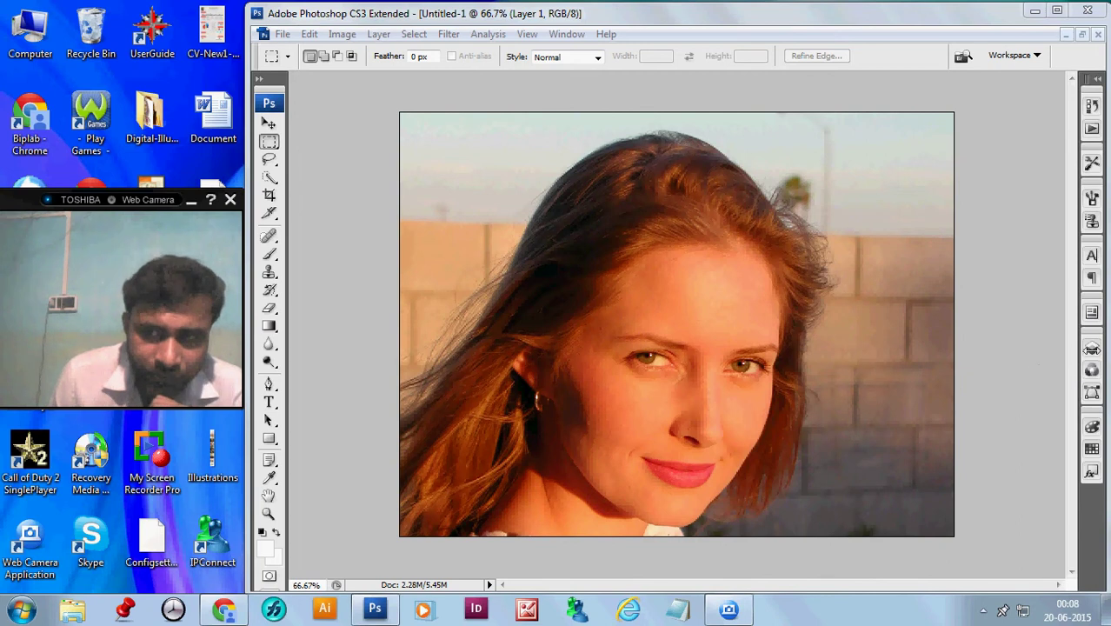
Add a Hue/Saturation adjustment layer above Layer 1 with Hue -4 and Saturation +10
click(1093, 349)
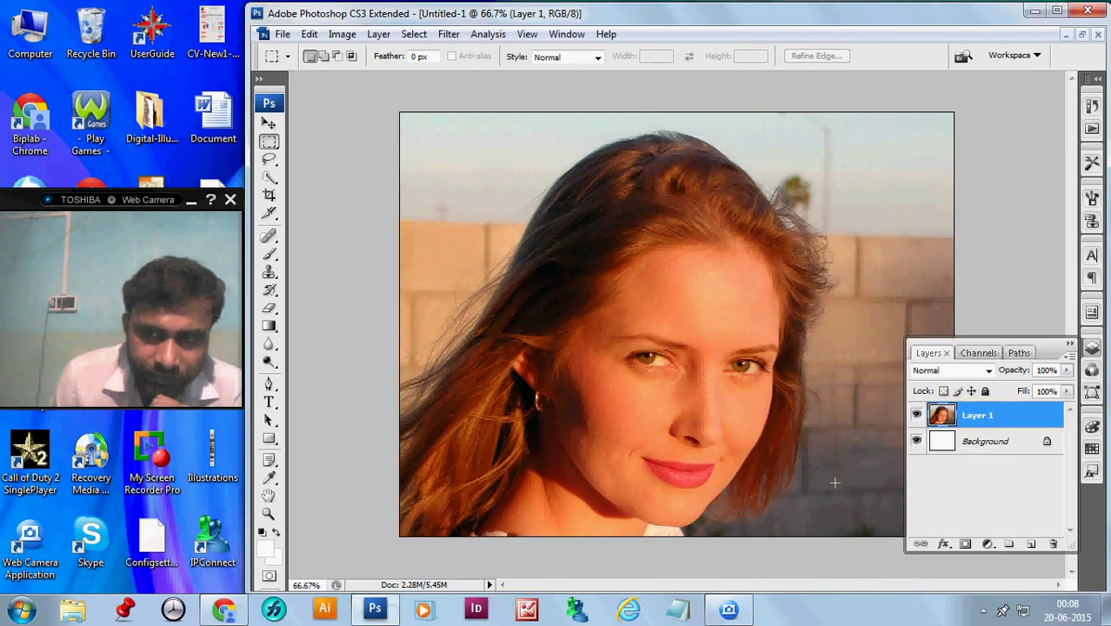
click(989, 545)
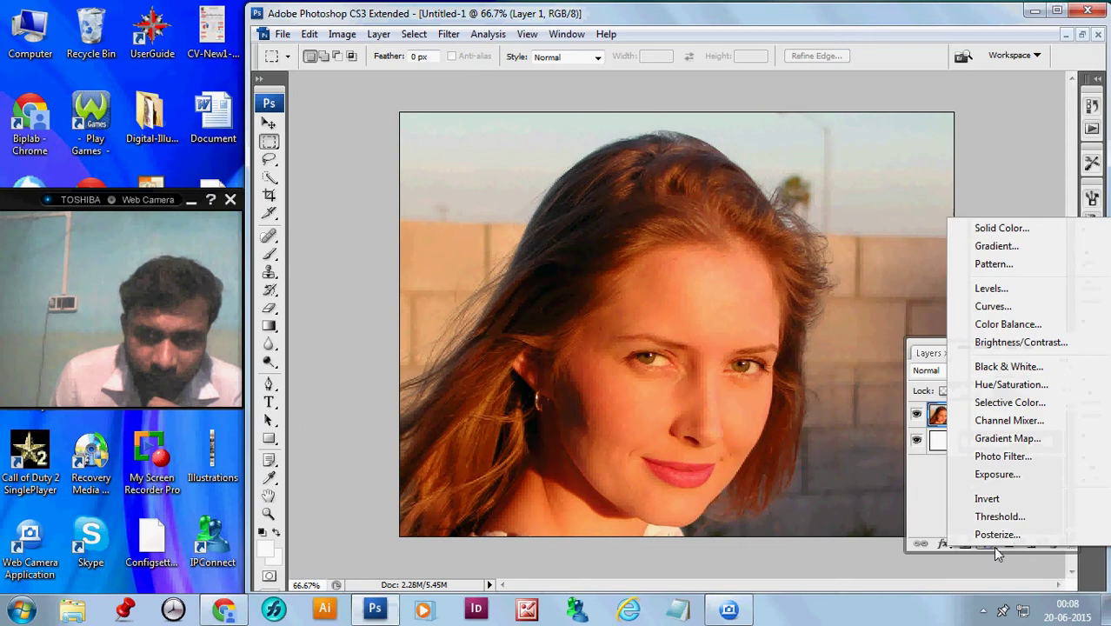
click(1006, 388)
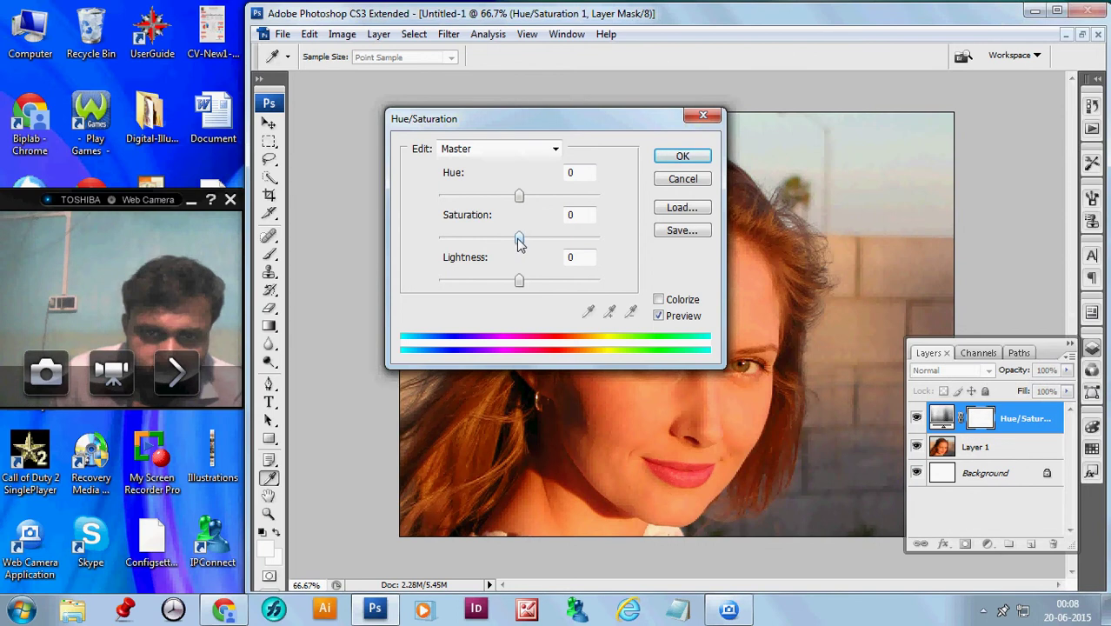
click(520, 240)
drag(521, 241, 543, 245)
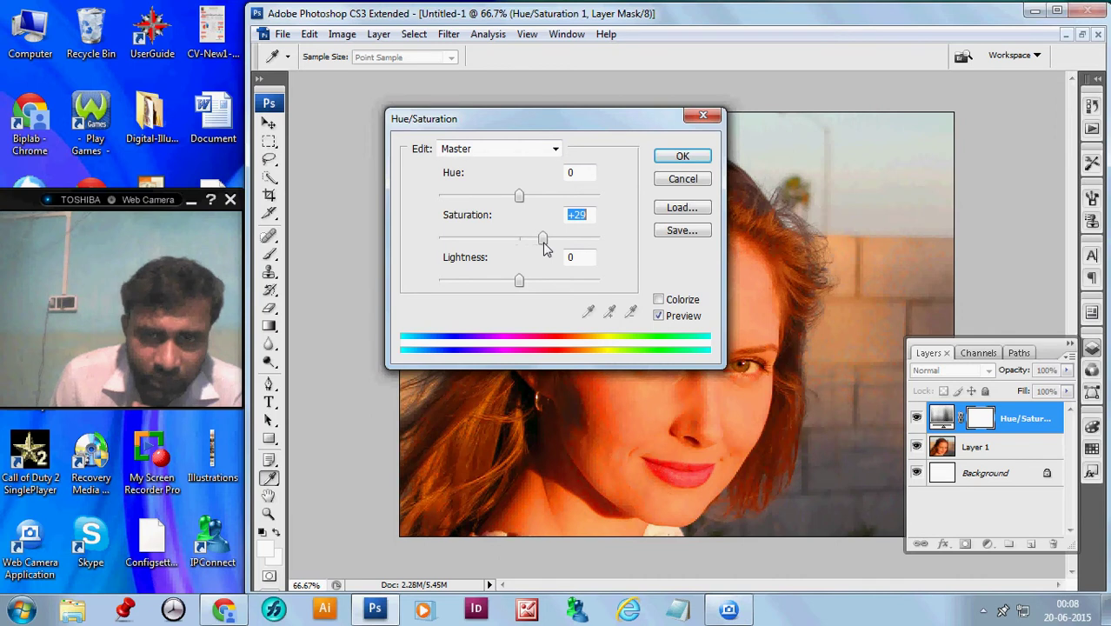
drag(596, 122, 345, 67)
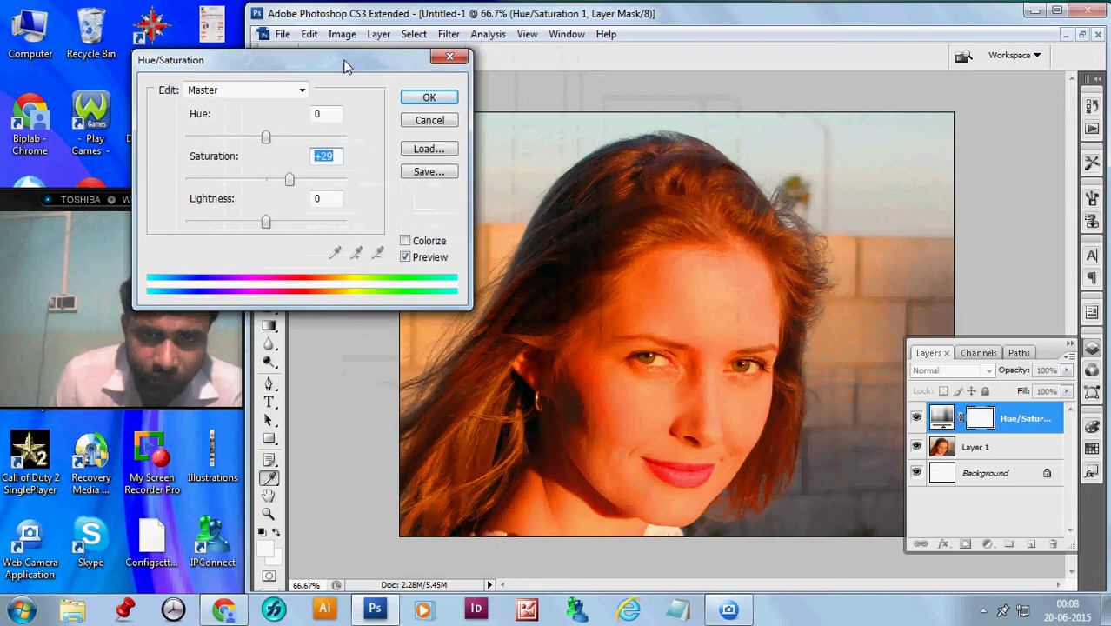
drag(345, 67, 416, 55)
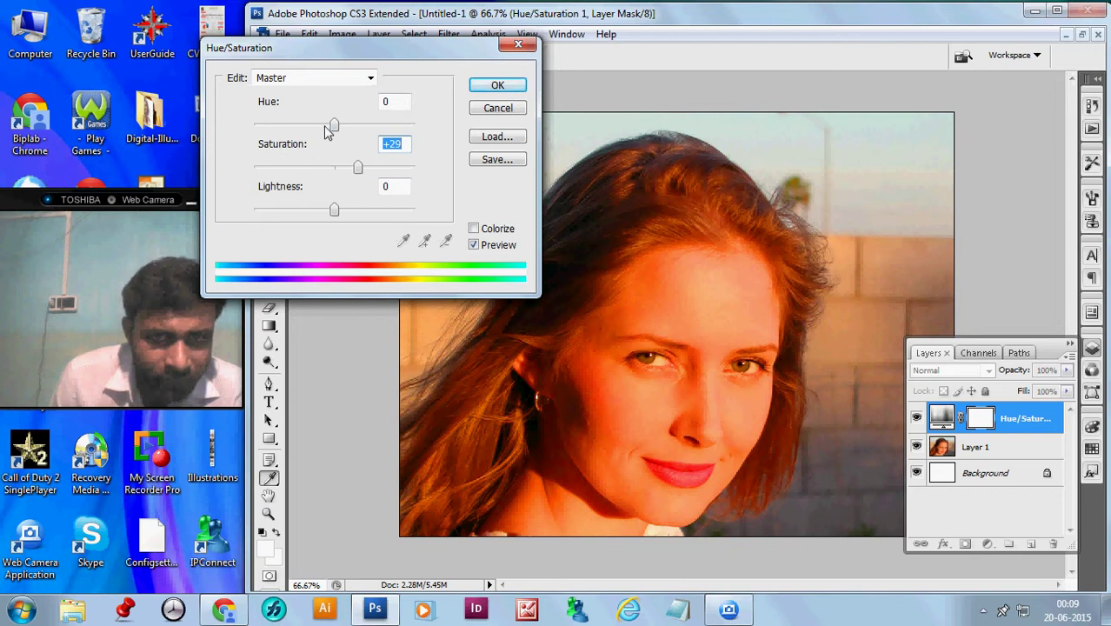
drag(335, 129, 343, 174)
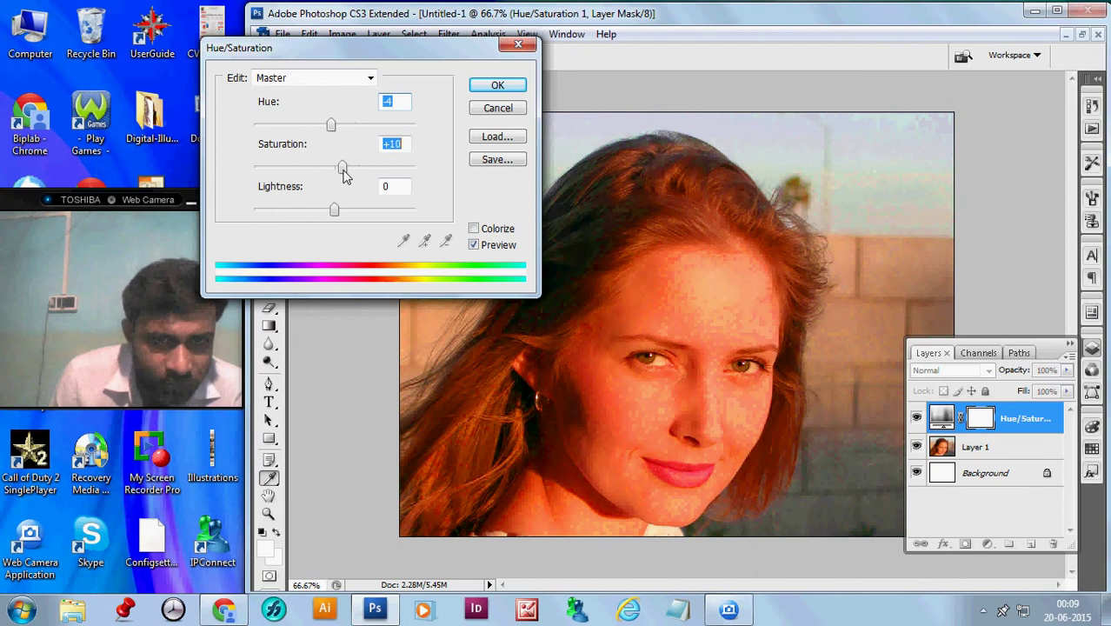
click(343, 170)
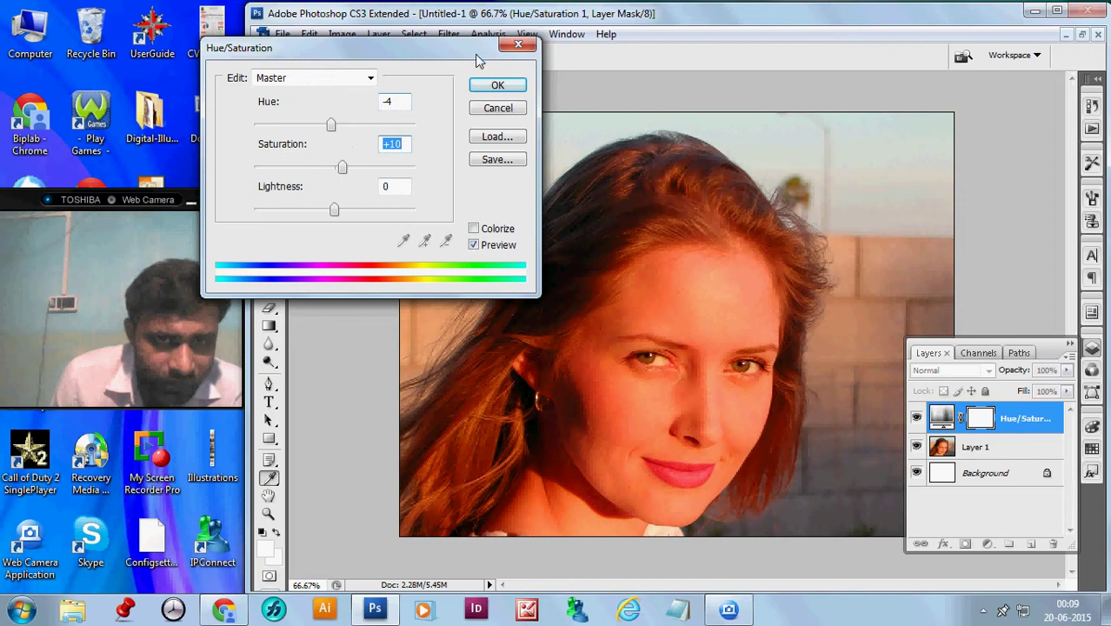
click(497, 94)
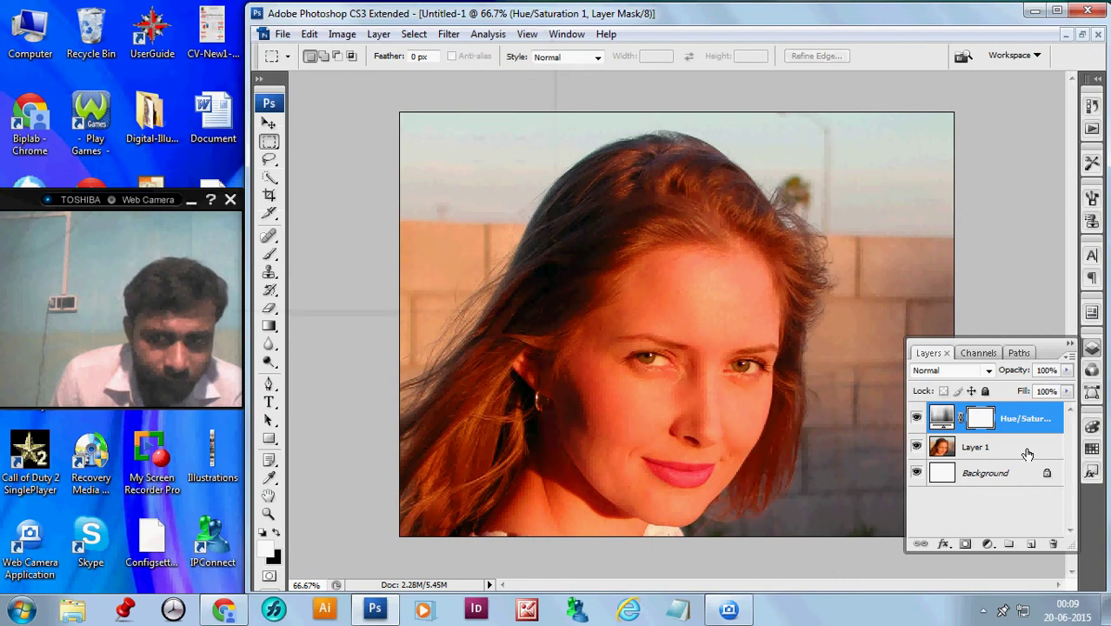
click(447, 36)
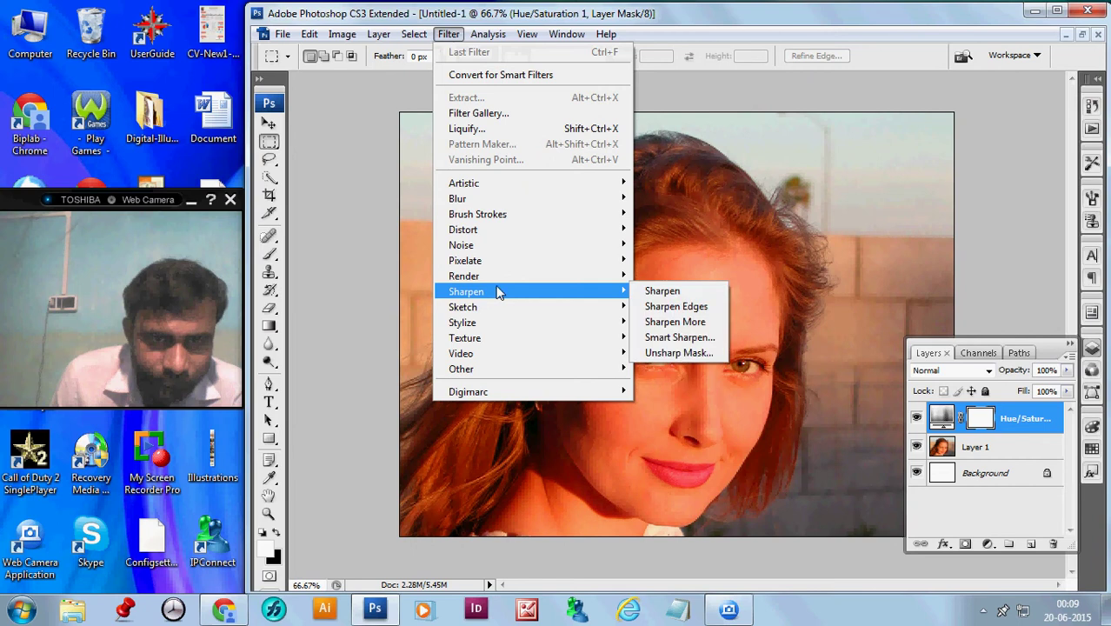
mouse_move(459, 188)
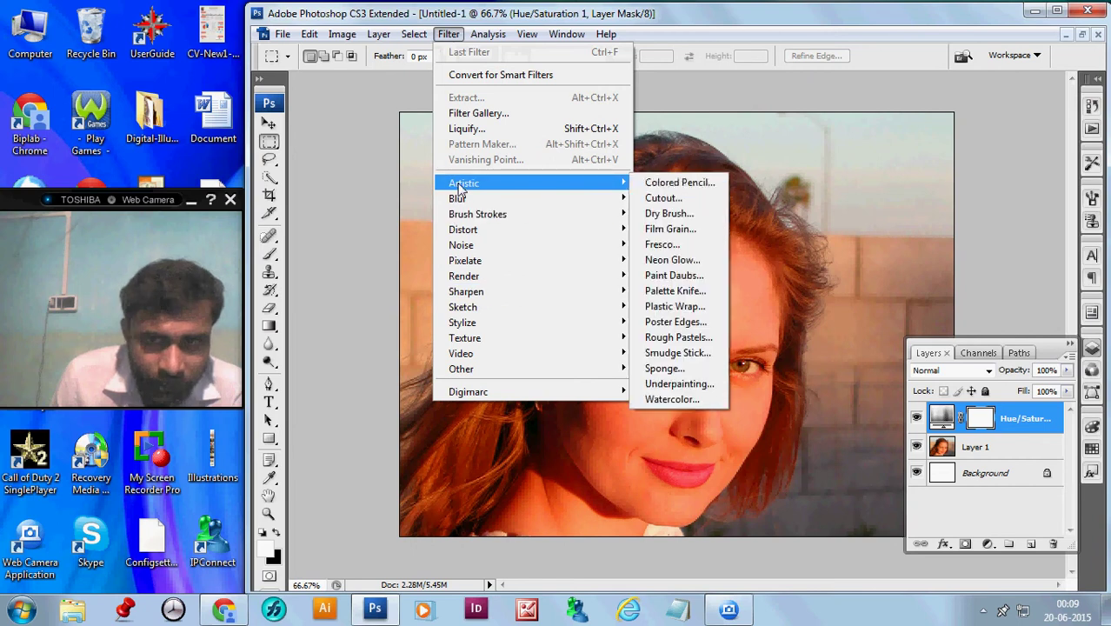
click(666, 217)
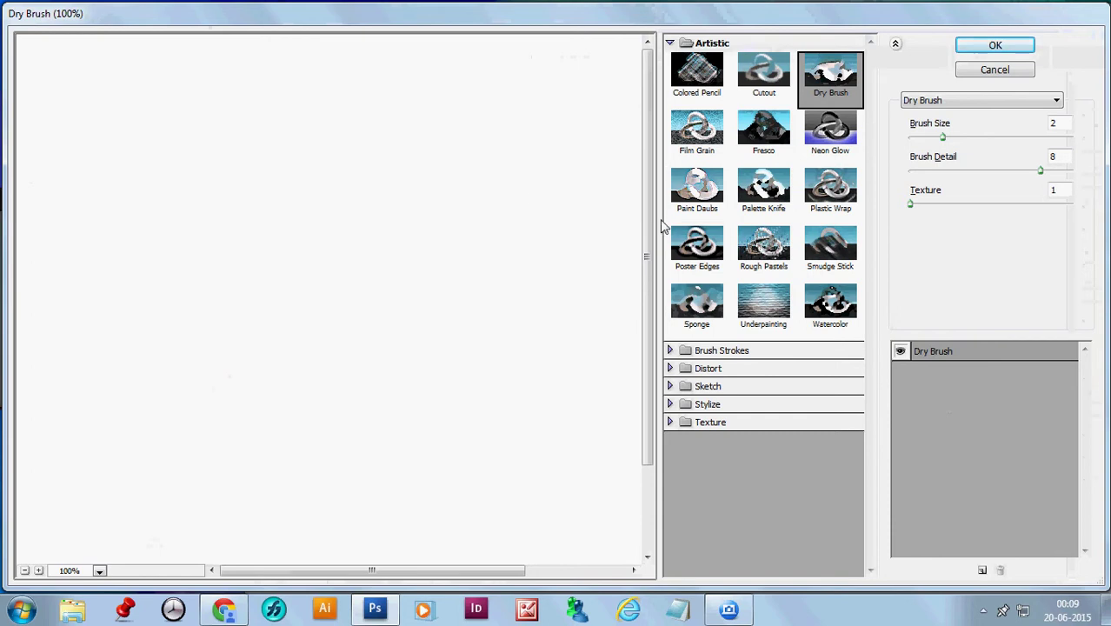
drag(372, 23, 587, 24)
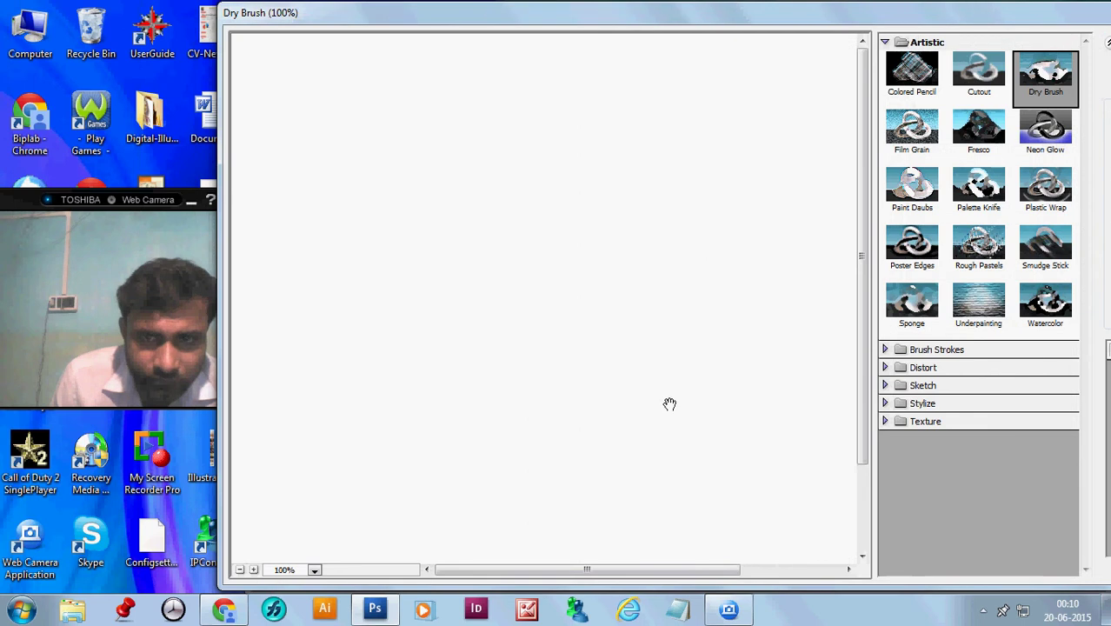
click(239, 570)
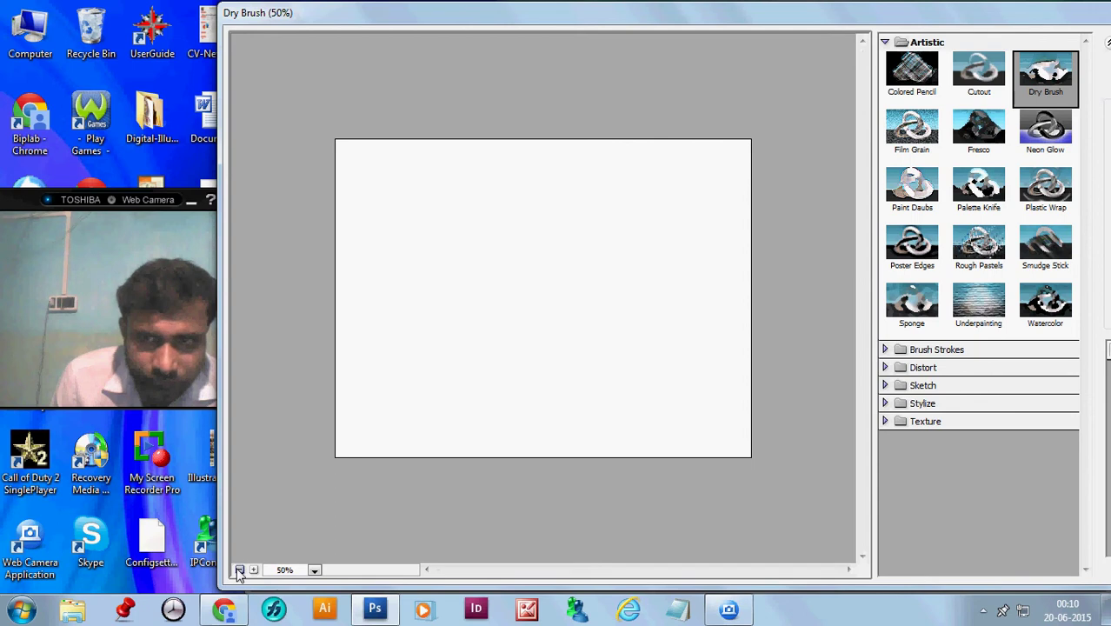
click(239, 570)
mouse_move(895, 12)
mouse_down()
mouse_move(794, 20)
mouse_move(756, 37)
mouse_up()
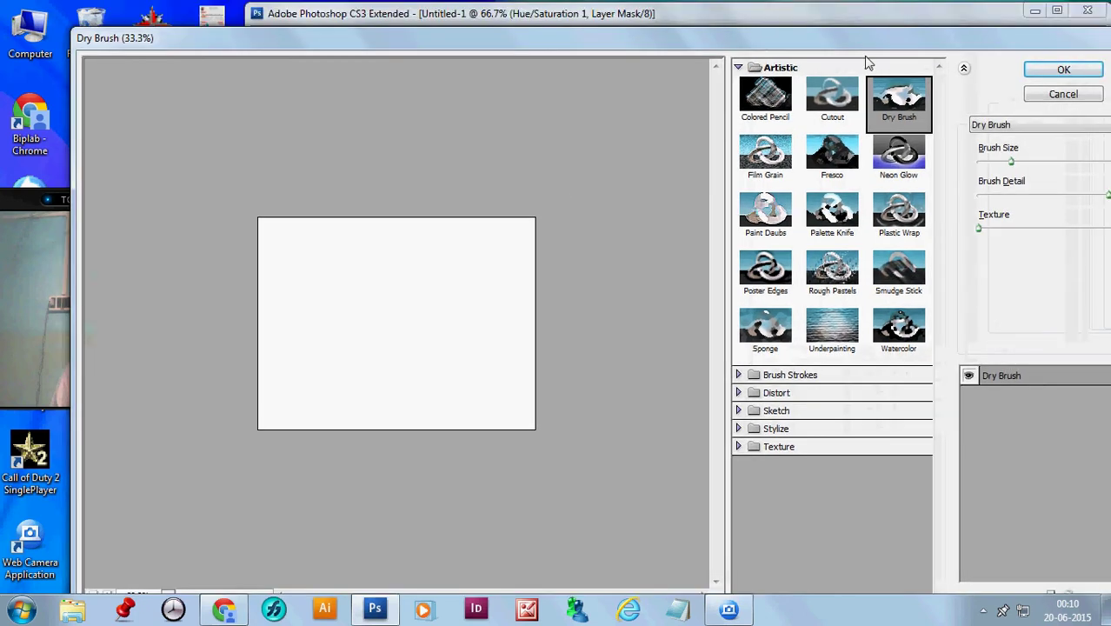
click(1063, 70)
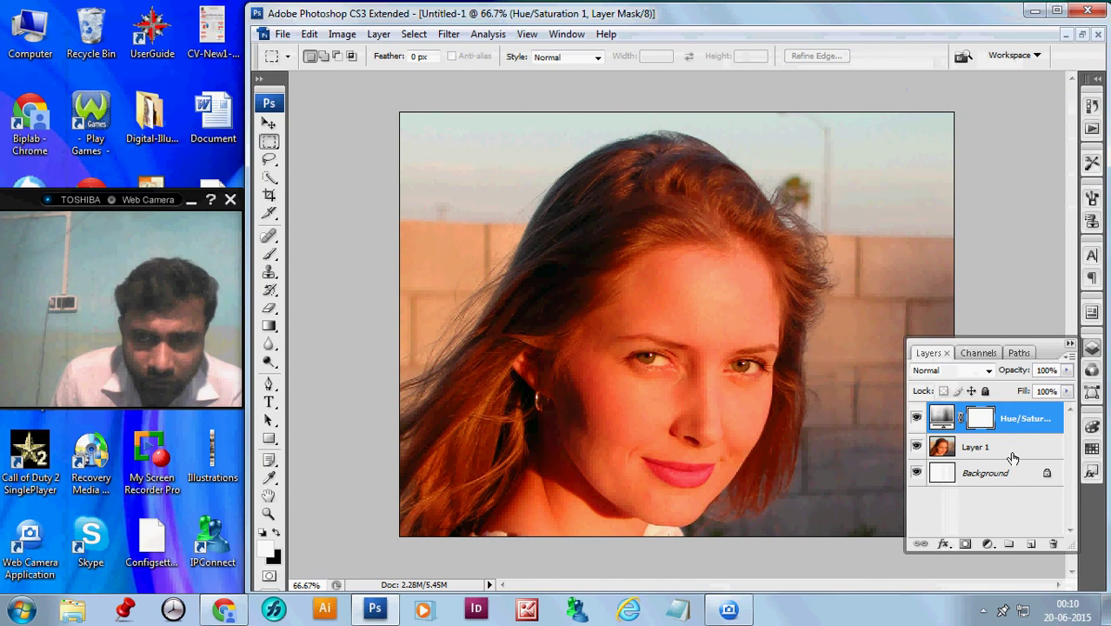
Merge Hue/Saturation 1 into Layer 1, duplicate the merged layer, and hide the original
click(1011, 452)
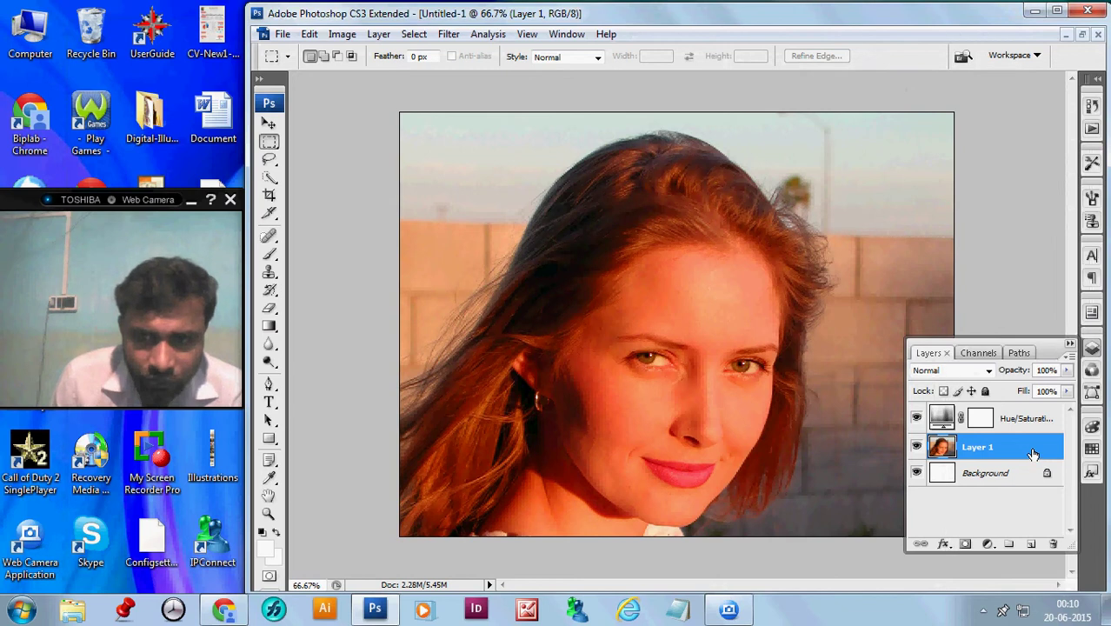
shift+click(1052, 424)
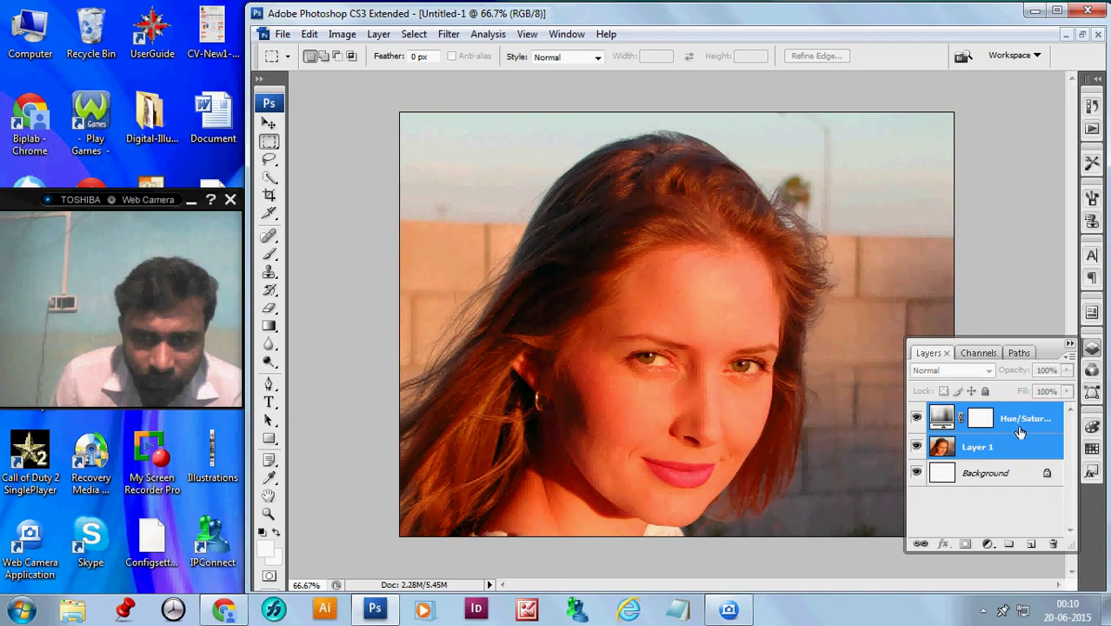
drag(1032, 425, 919, 544)
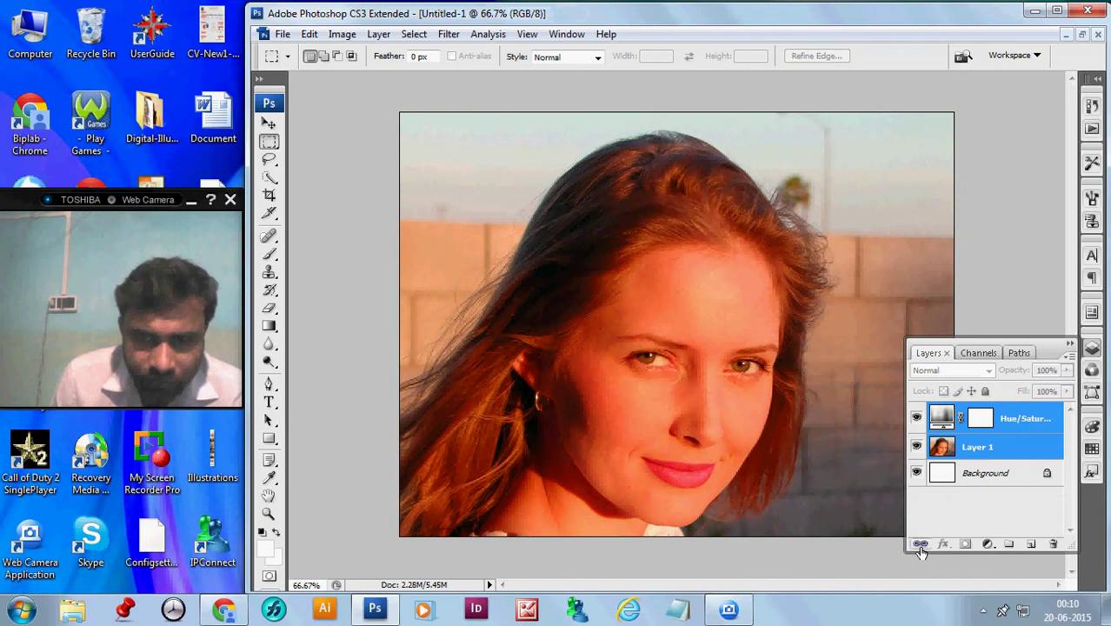
click(1069, 344)
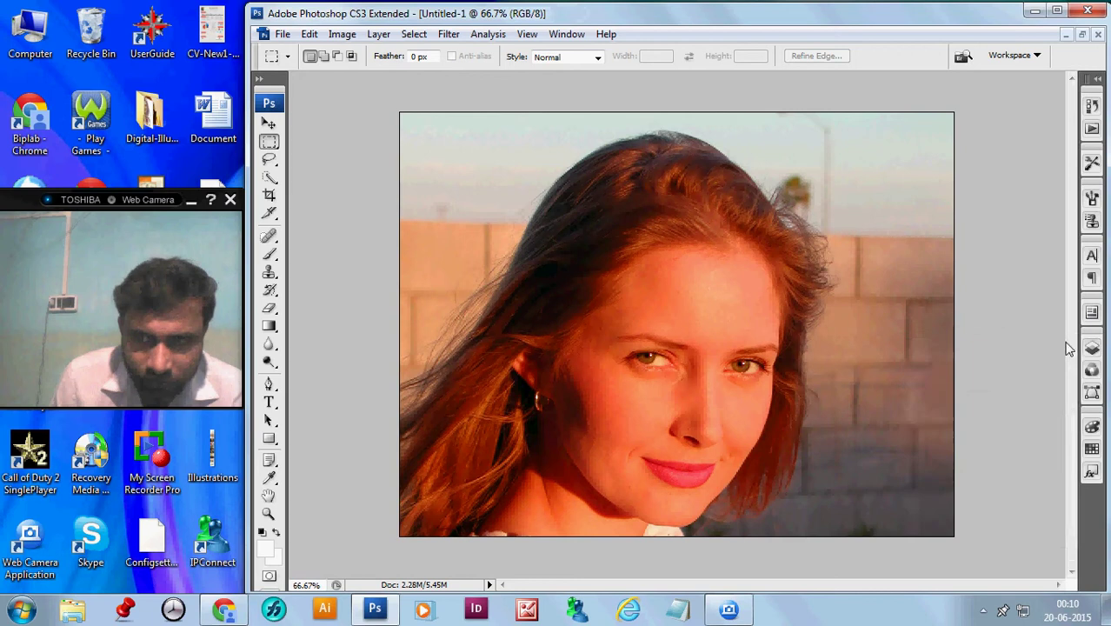
click(1091, 348)
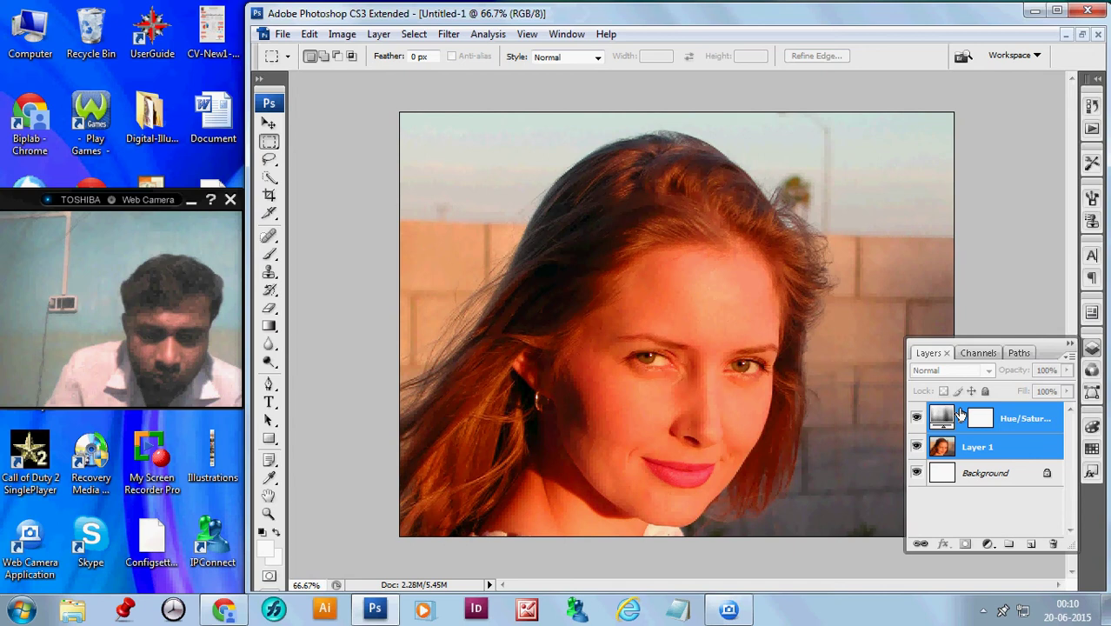
key(ctrl+e)
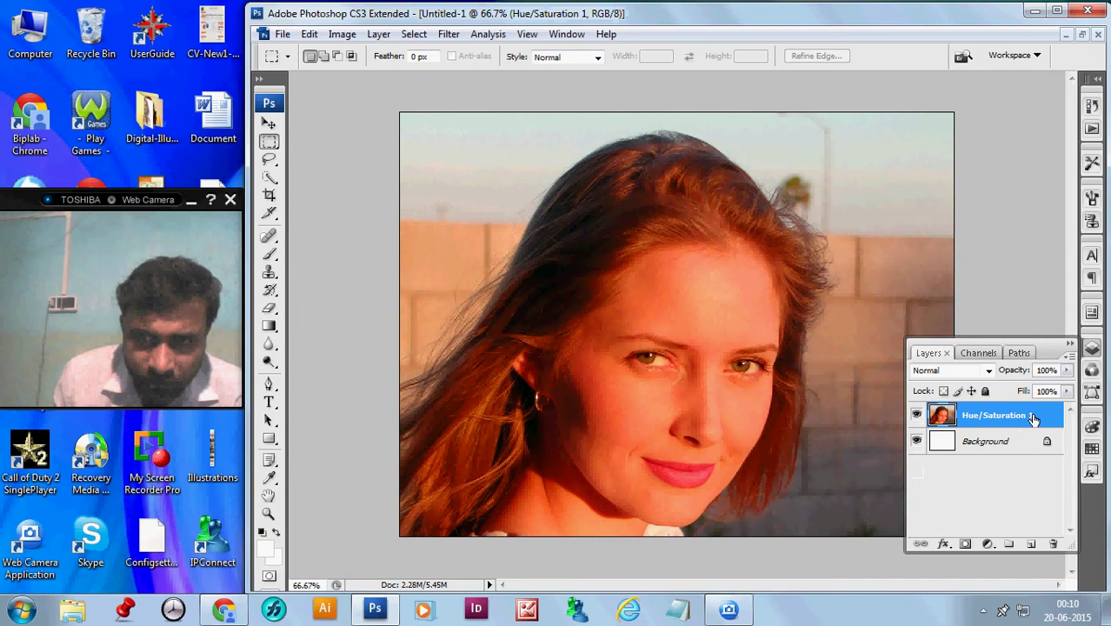
drag(1027, 420, 1031, 543)
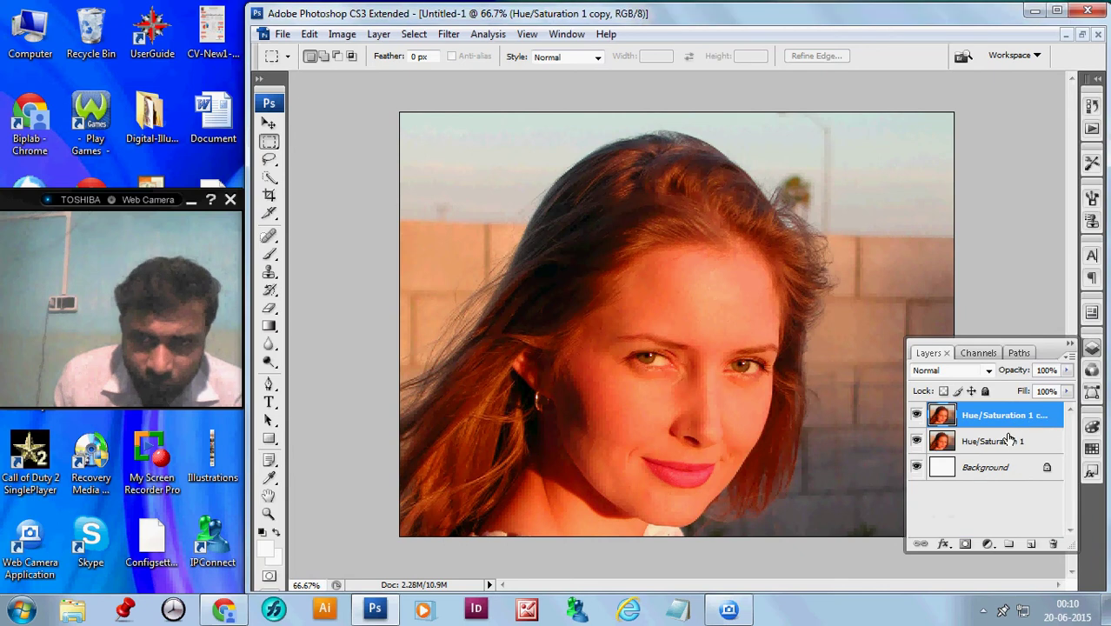
click(917, 442)
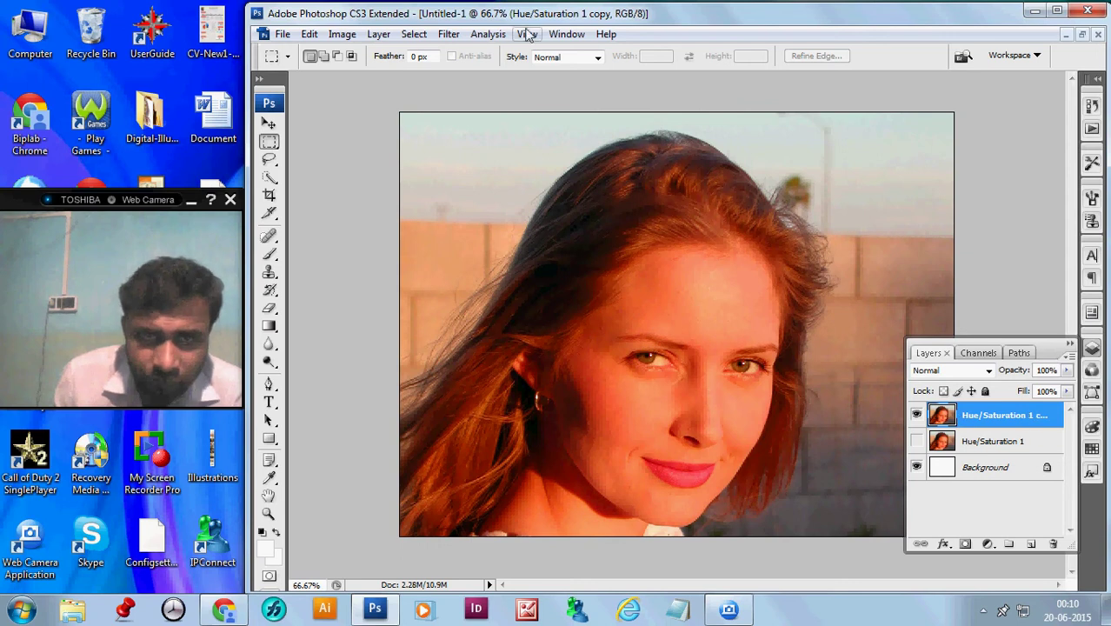
Apply Filter Gallery's Dry Brush to the copy with brush size 6, detail 8, texture 1
click(448, 34)
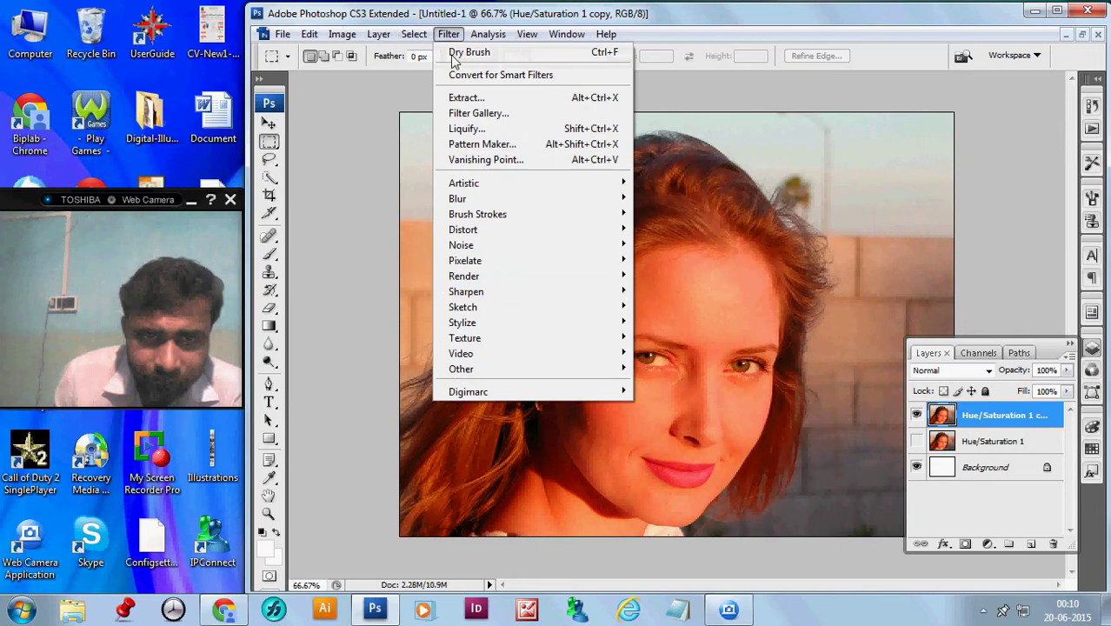
mouse_move(456, 218)
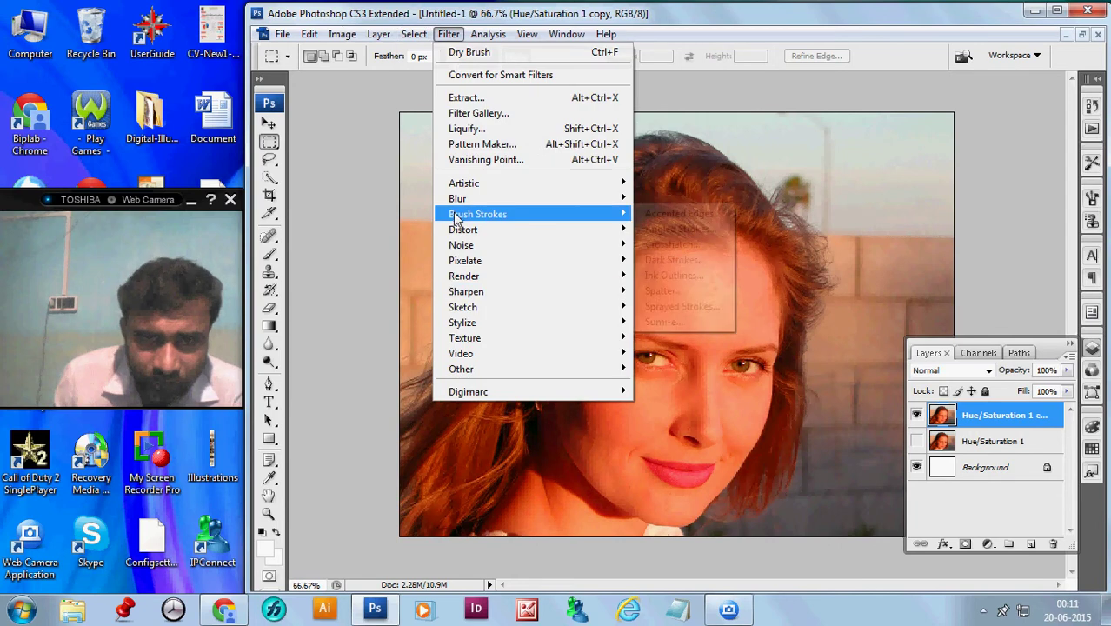
mouse_move(458, 182)
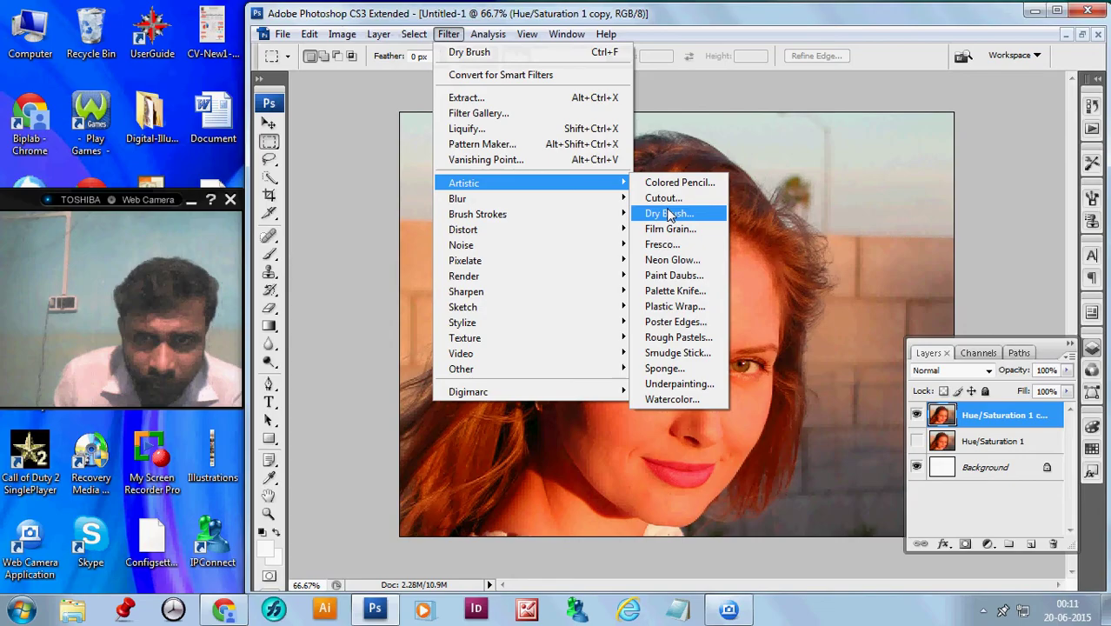
click(668, 214)
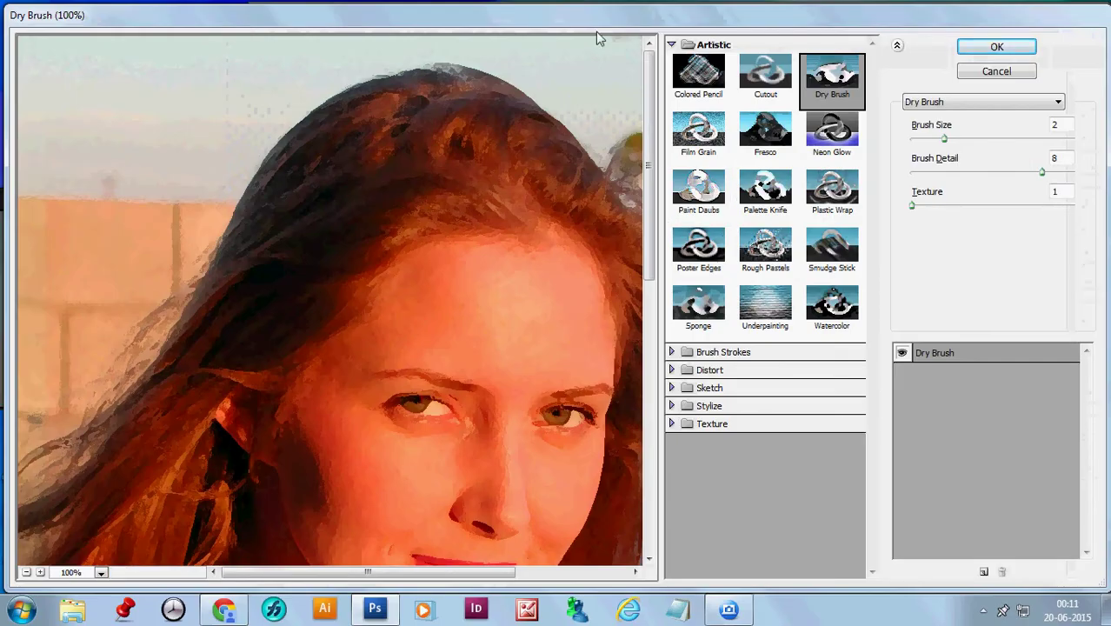
drag(609, 21, 597, 22)
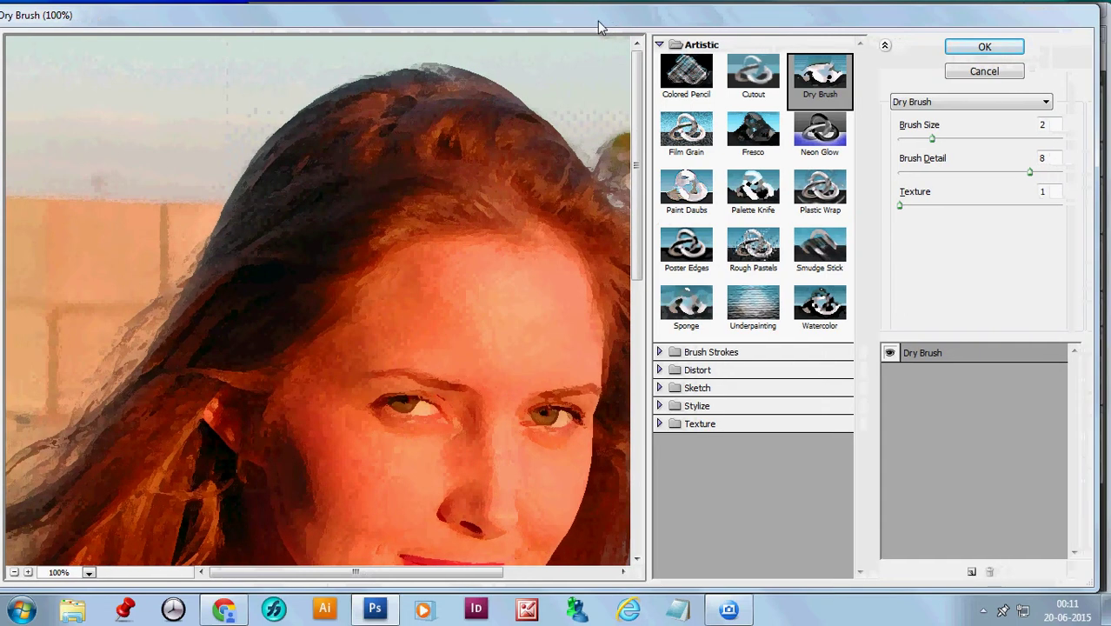
click(934, 141)
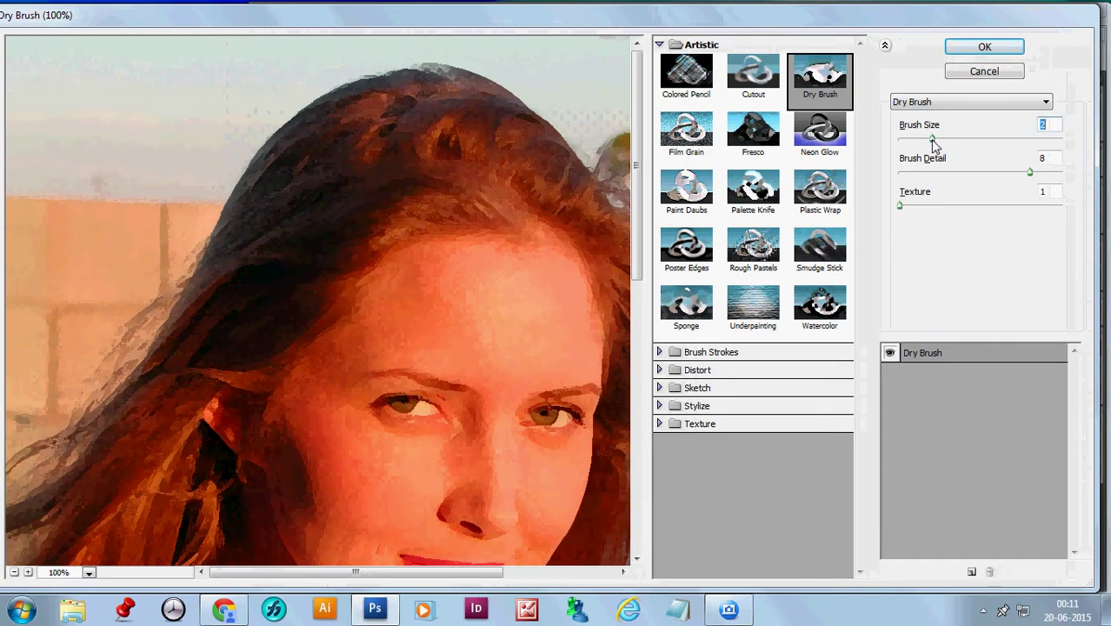
drag(932, 142, 966, 142)
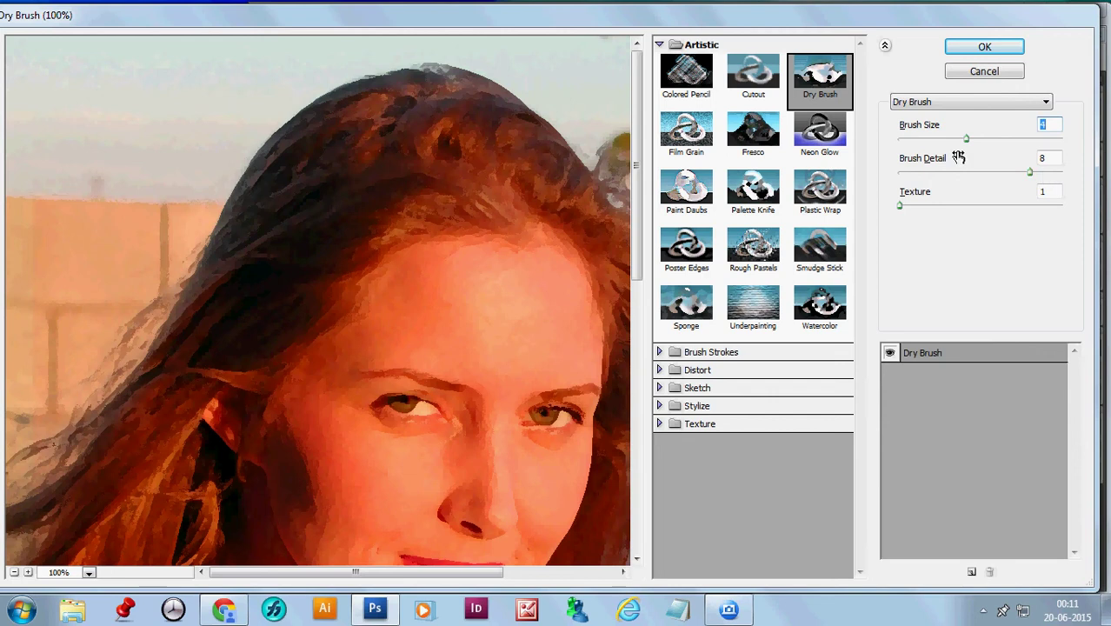
drag(968, 145, 996, 144)
drag(996, 141, 990, 141)
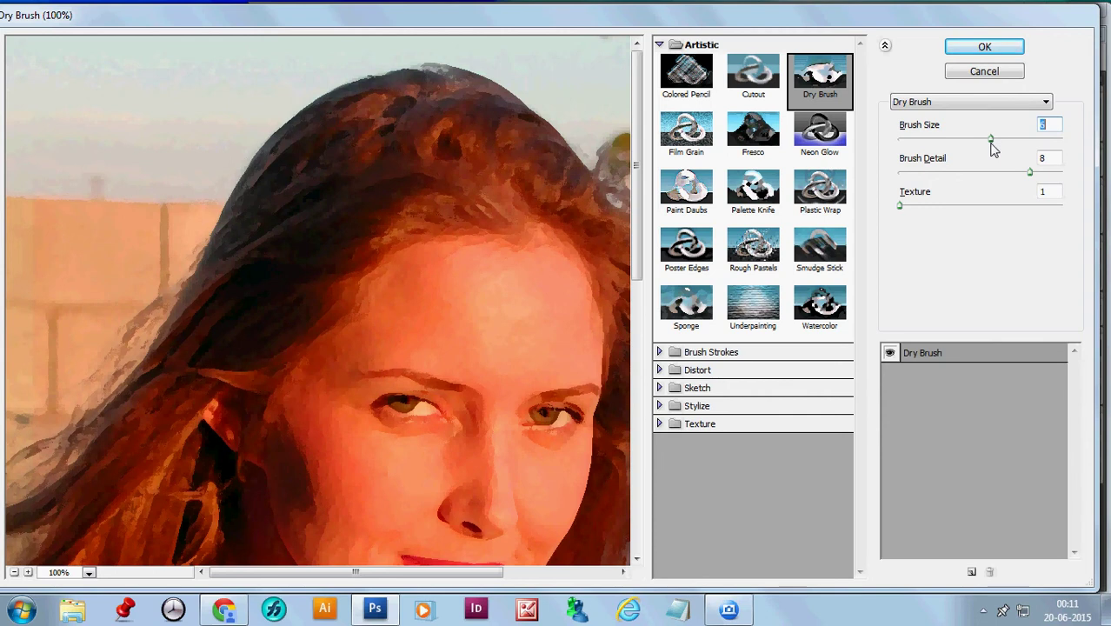
click(901, 209)
mouse_move(900, 208)
mouse_down()
mouse_move(929, 213)
mouse_move(897, 214)
mouse_up()
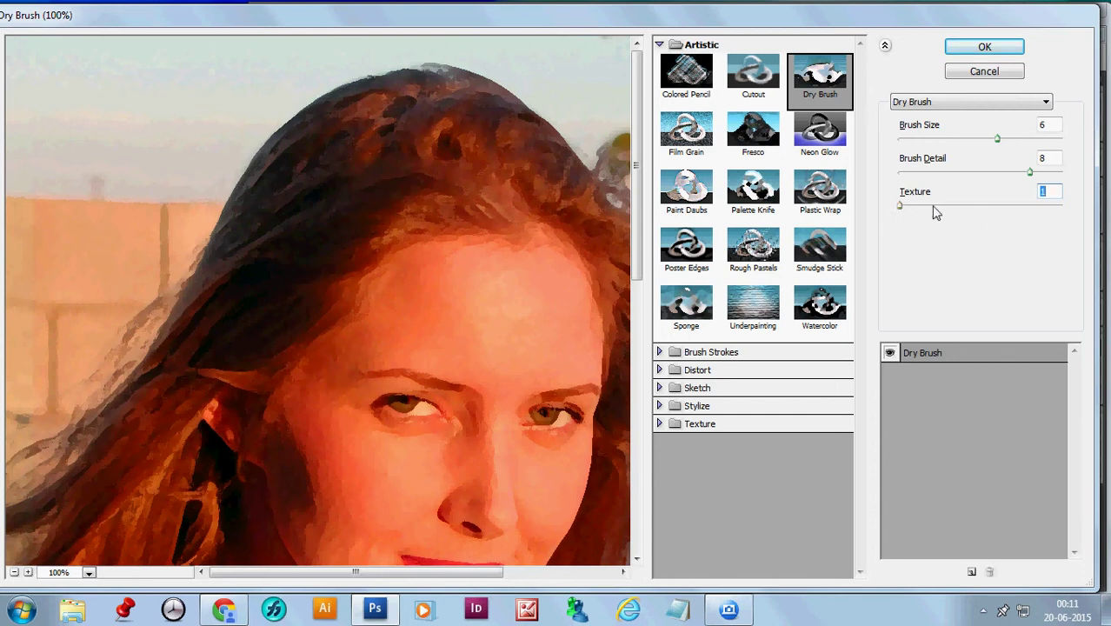
click(986, 49)
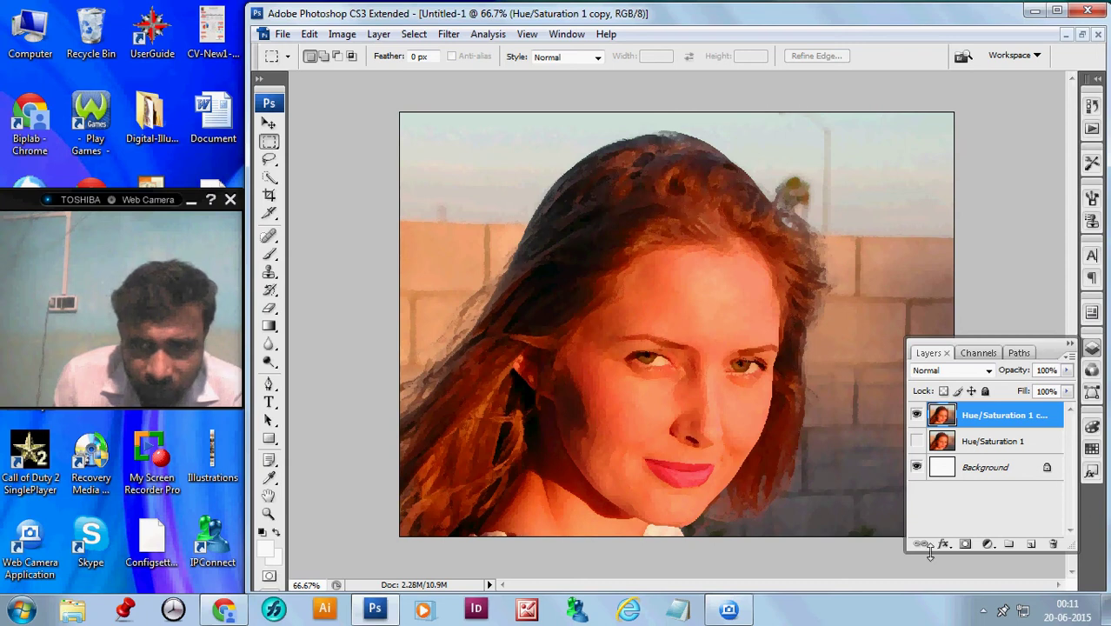
Add a new empty layer and set the foreground colour to near-white #fffefe
click(1029, 545)
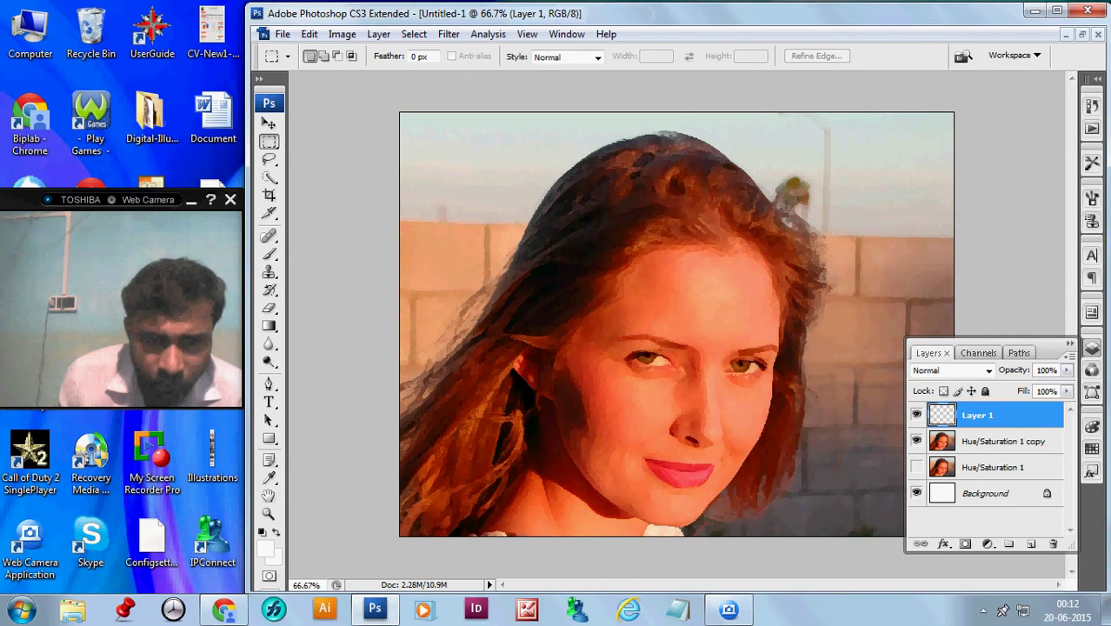
click(269, 546)
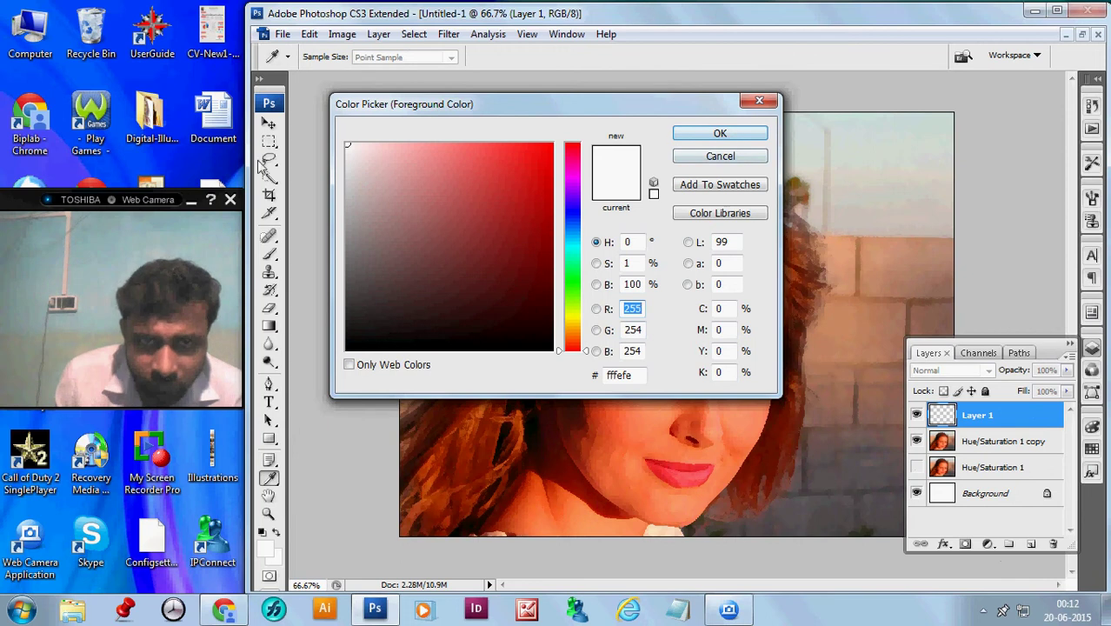
click(720, 134)
Fill the entire new layer with the near-white foreground colour
key(m)
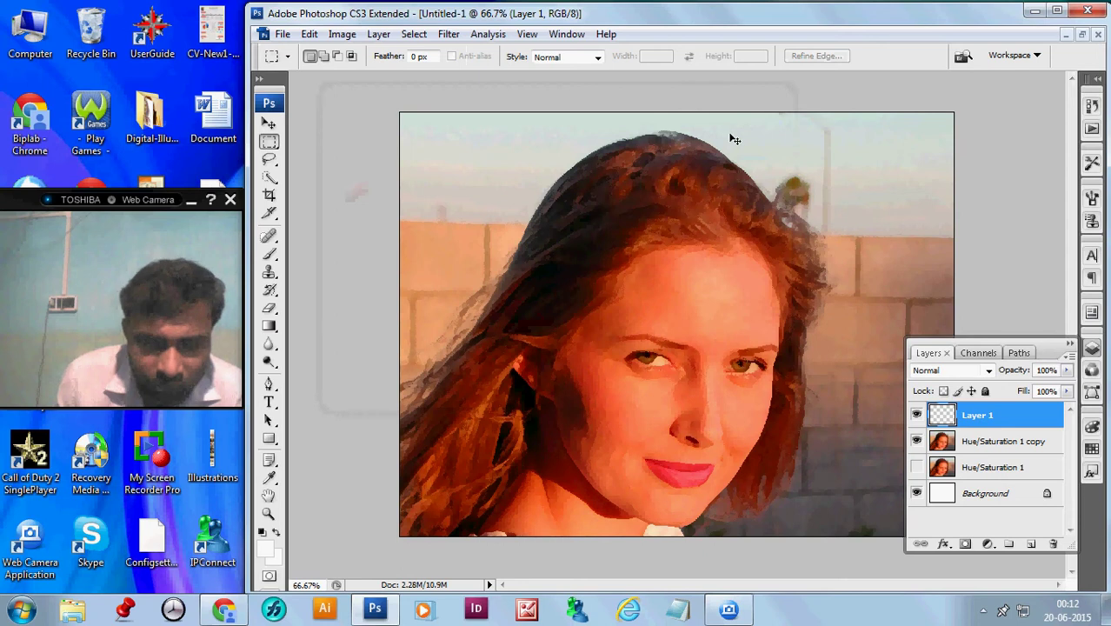
key(ctrl+a)
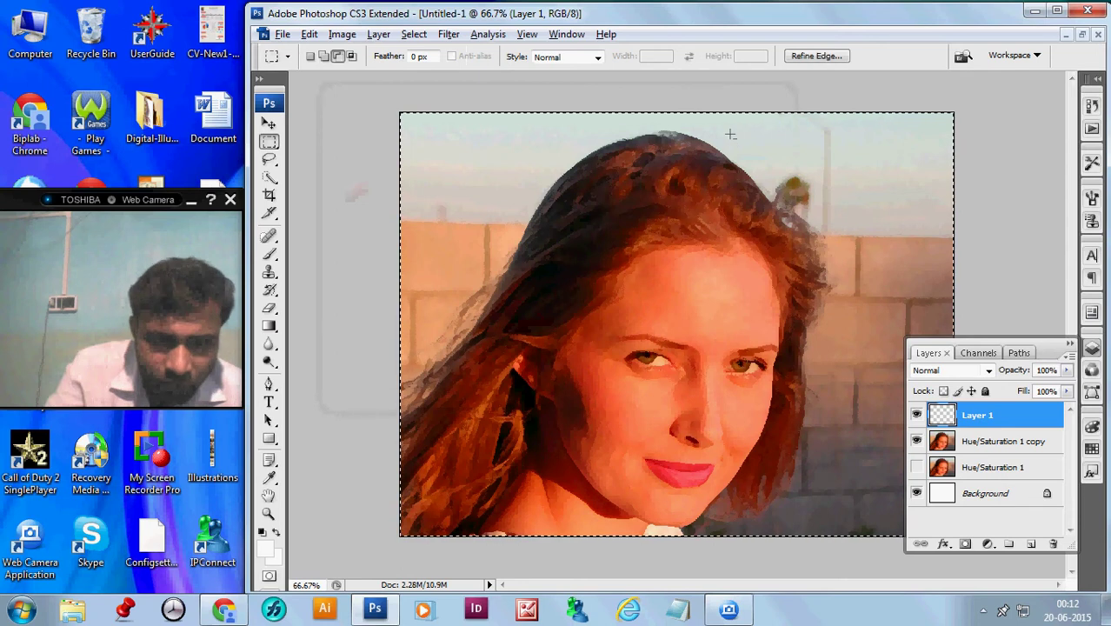
key(alt+BackSpace)
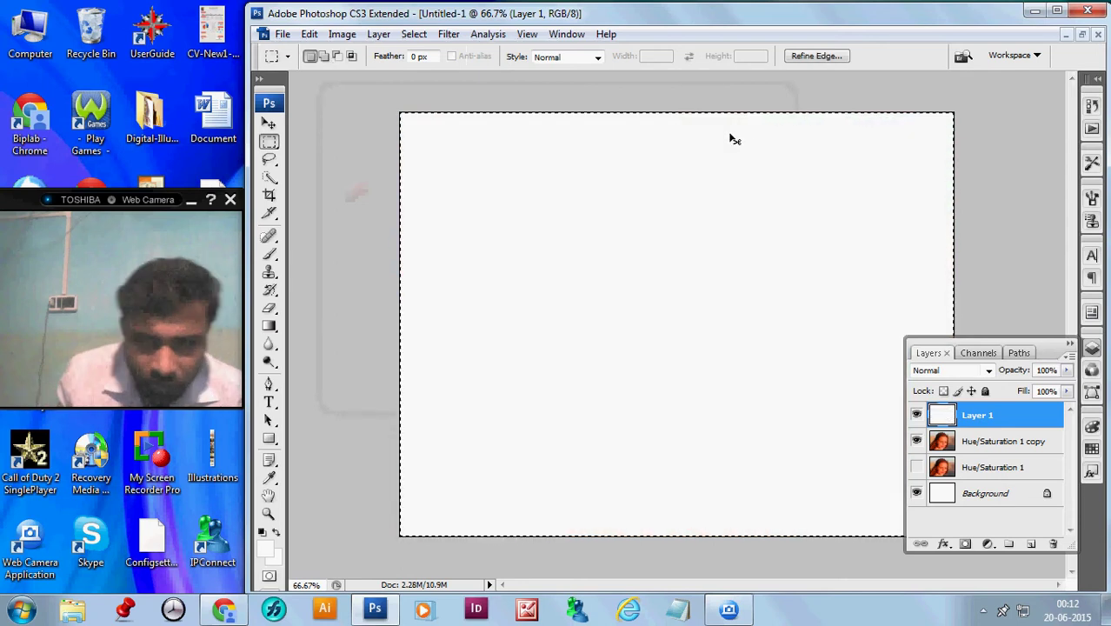
key(ctrl+d)
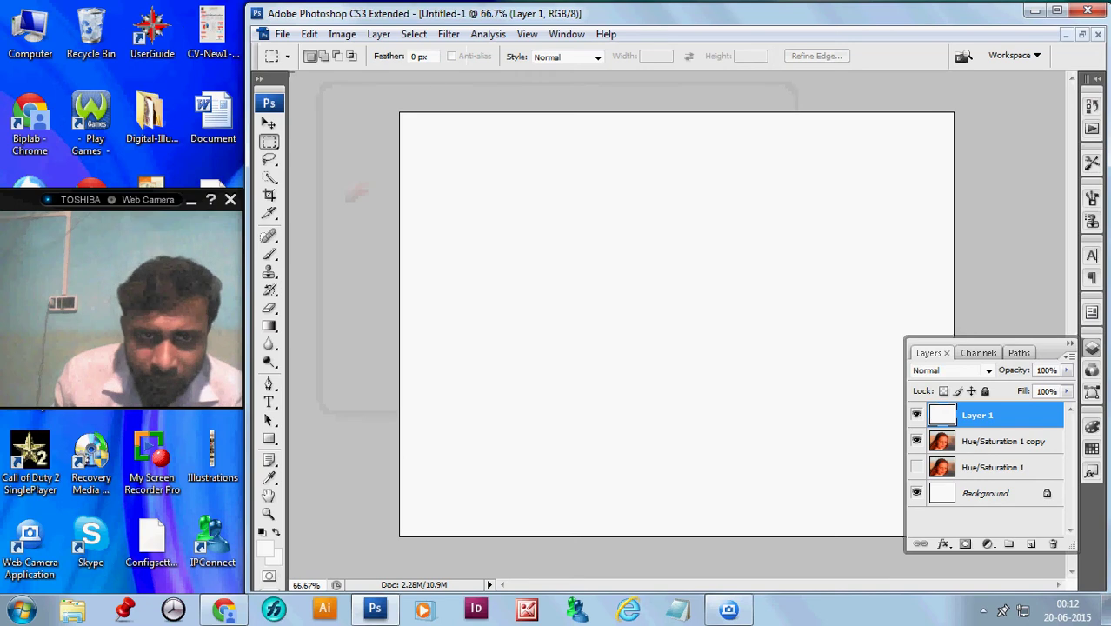
click(448, 34)
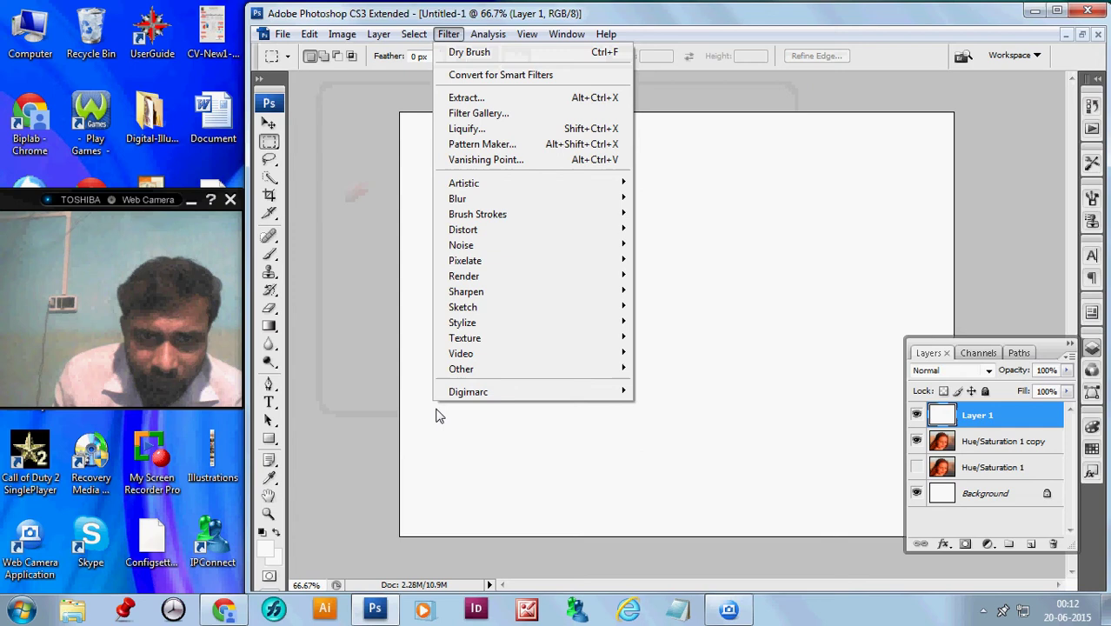
Apply the Stained Glass texture filter to the near-white layer
mouse_move(612, 338)
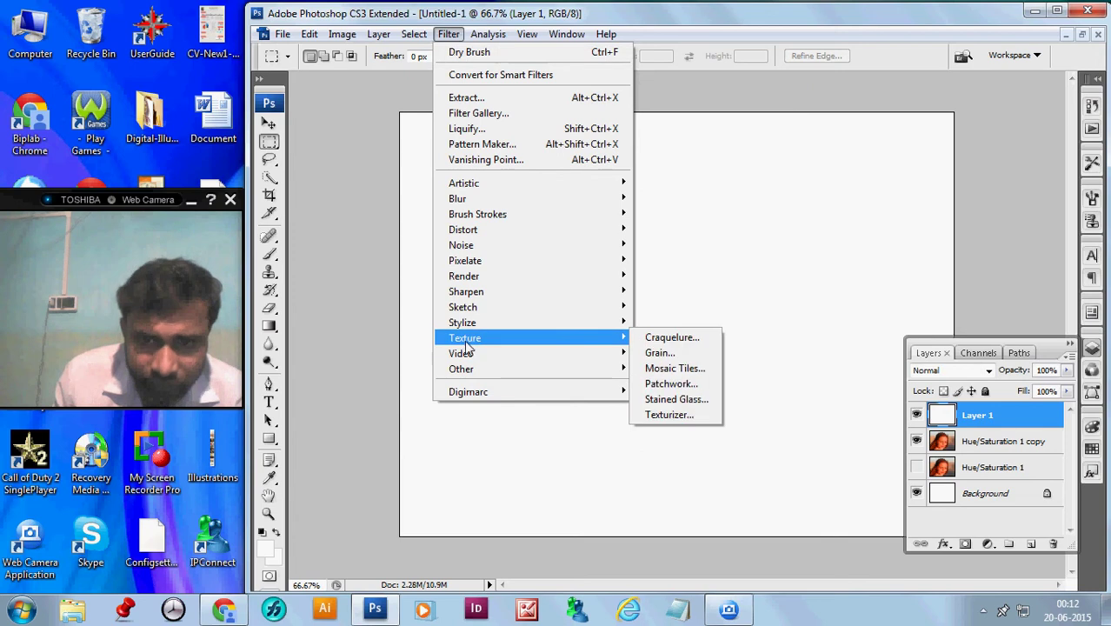
click(641, 337)
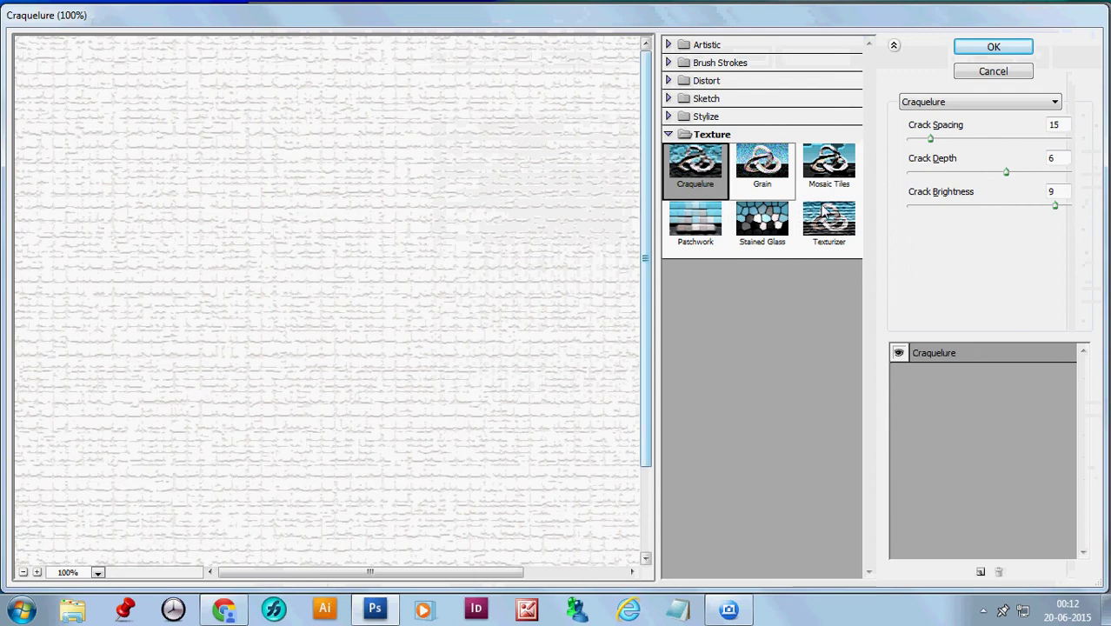
click(771, 222)
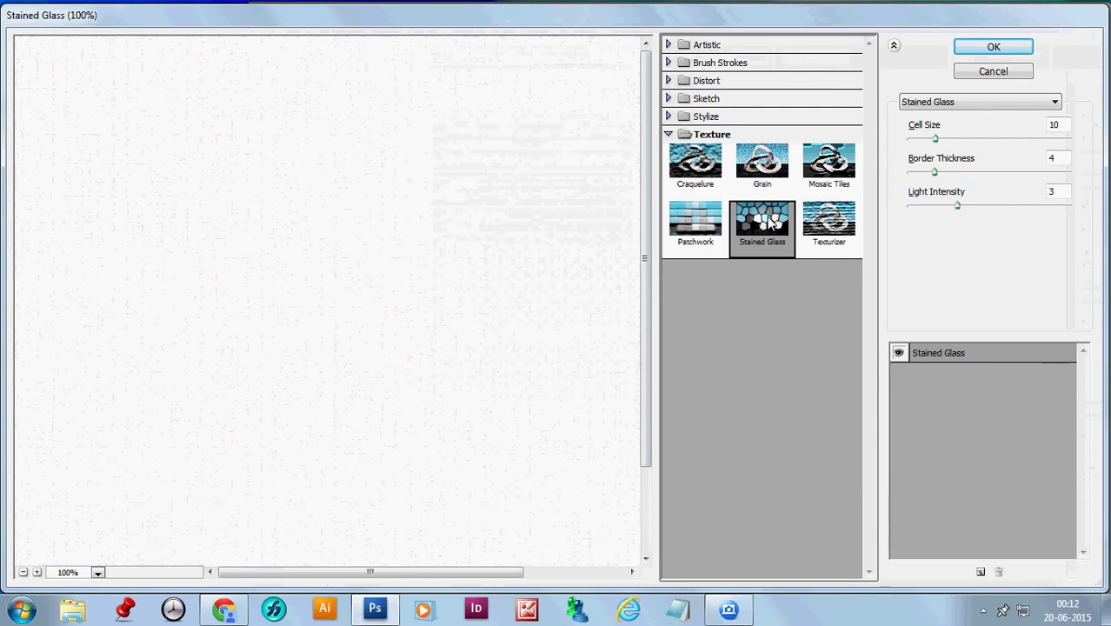
click(993, 72)
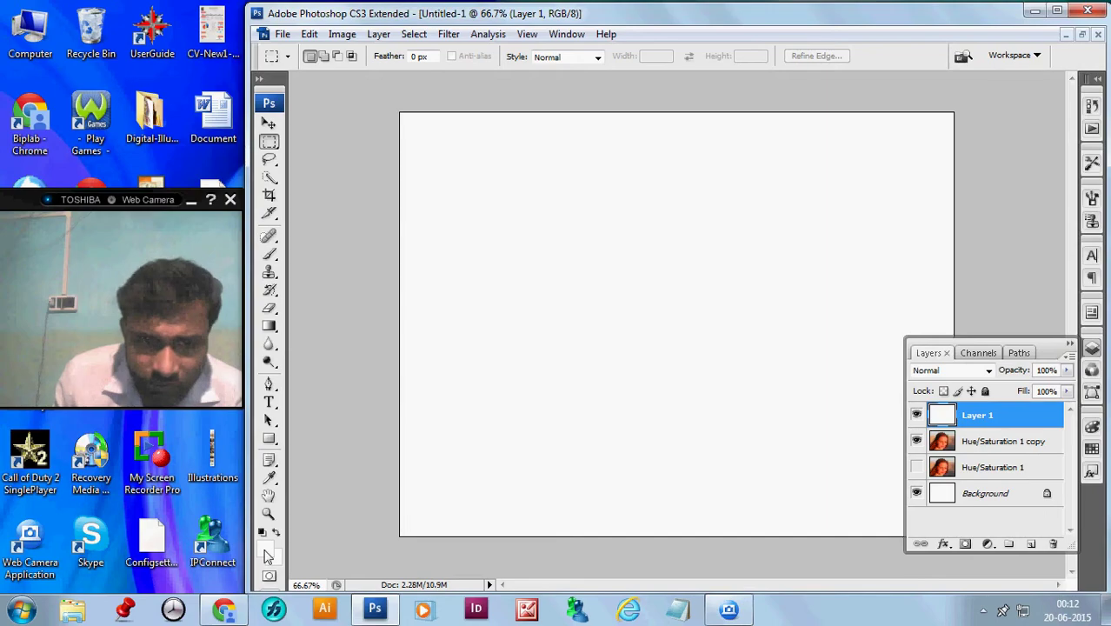
Set the foreground colour to mid grey #939598 by entering K 50%
click(265, 551)
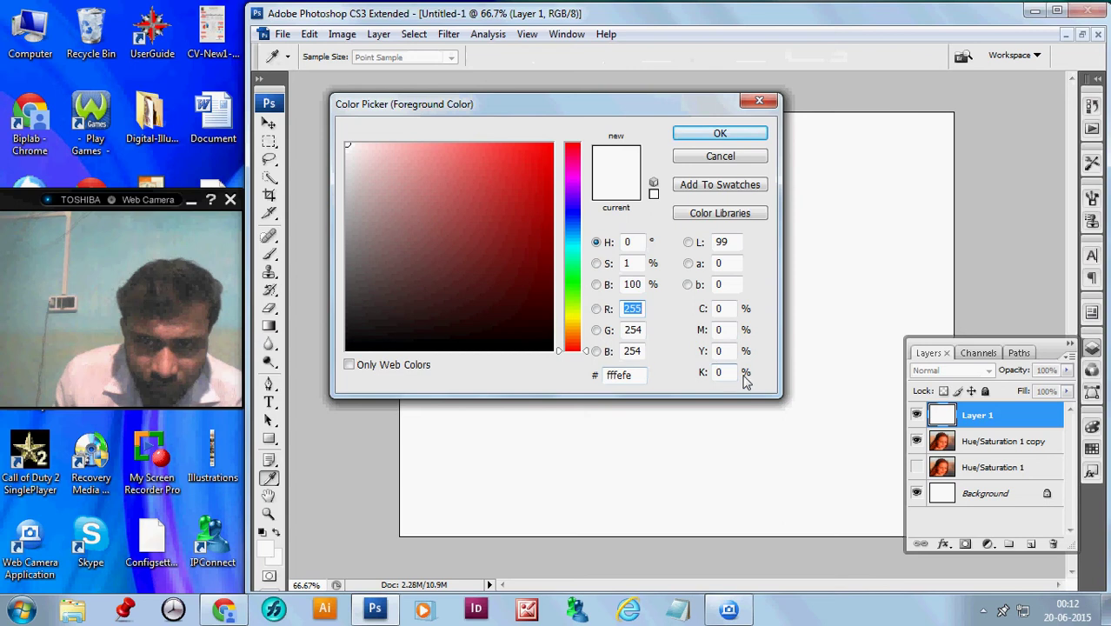
click(719, 372)
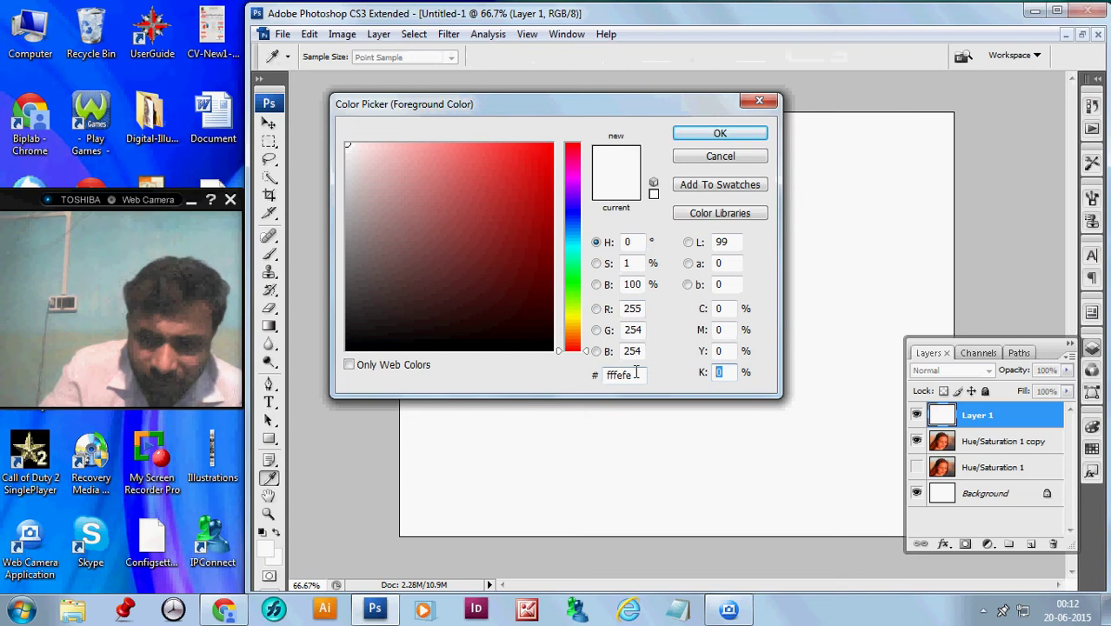
text(50)
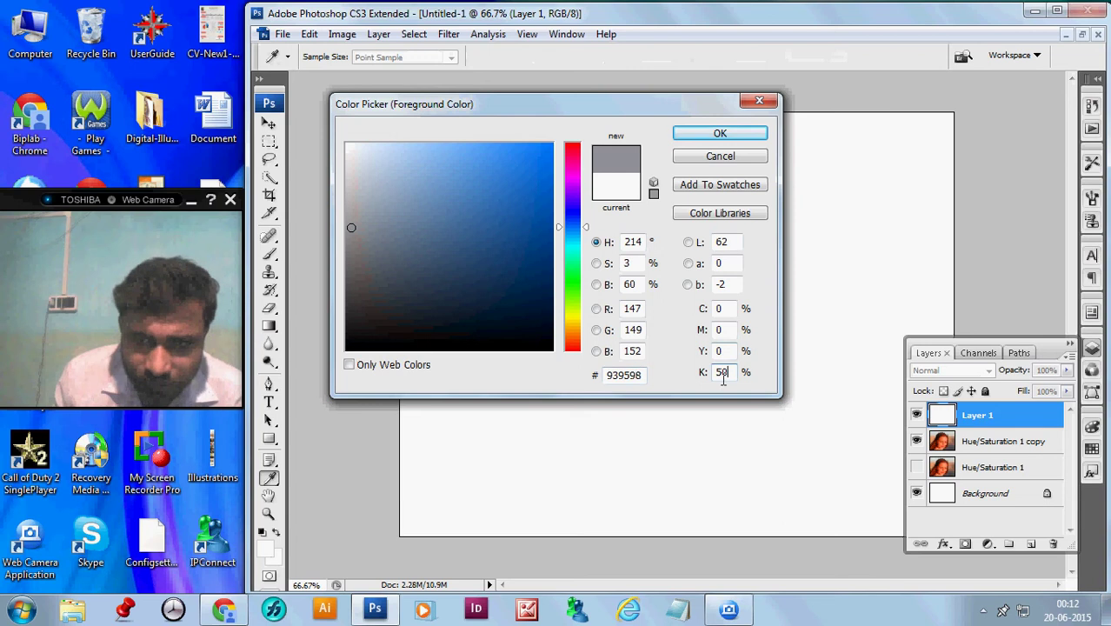
click(749, 132)
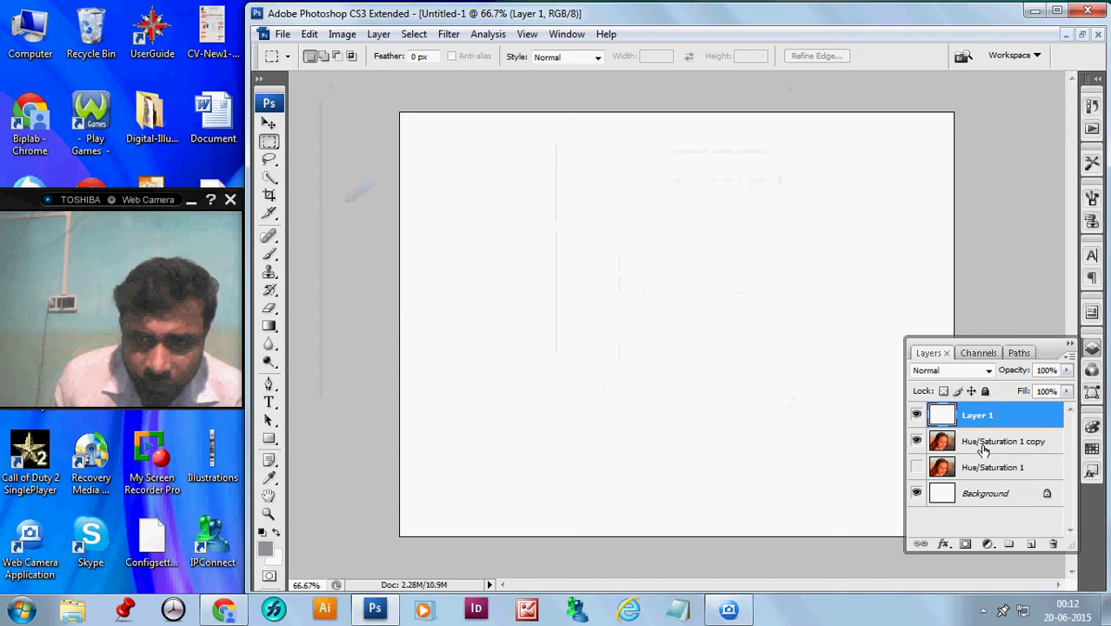
Apply Stained Glass to Layer 1 with cell size 10, border thickness 3 and adjusted light intensity
click(448, 34)
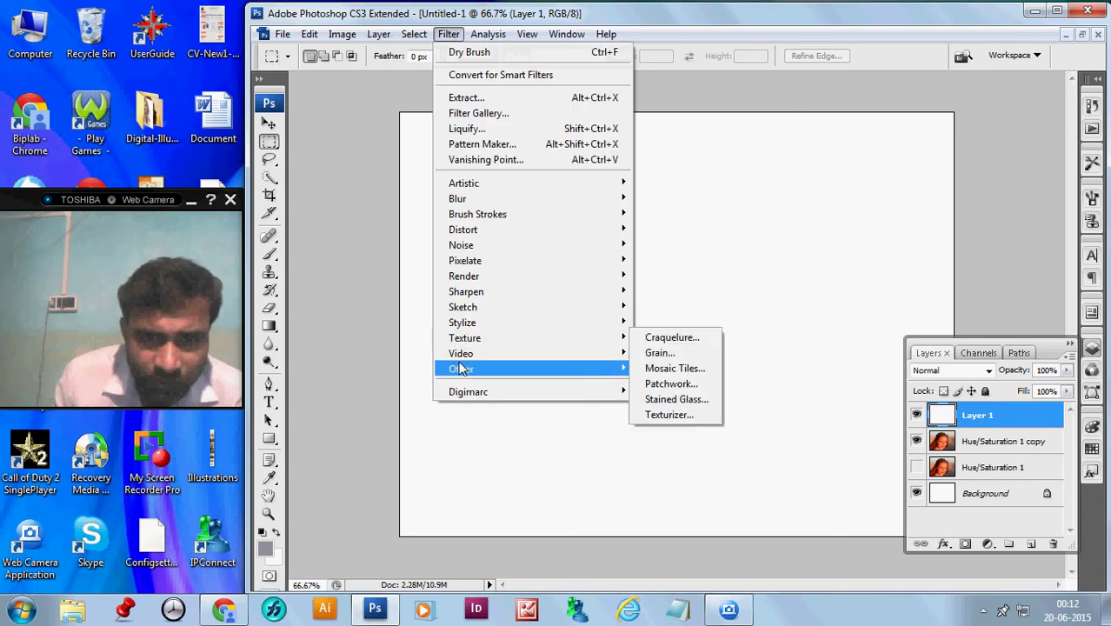
mouse_move(469, 340)
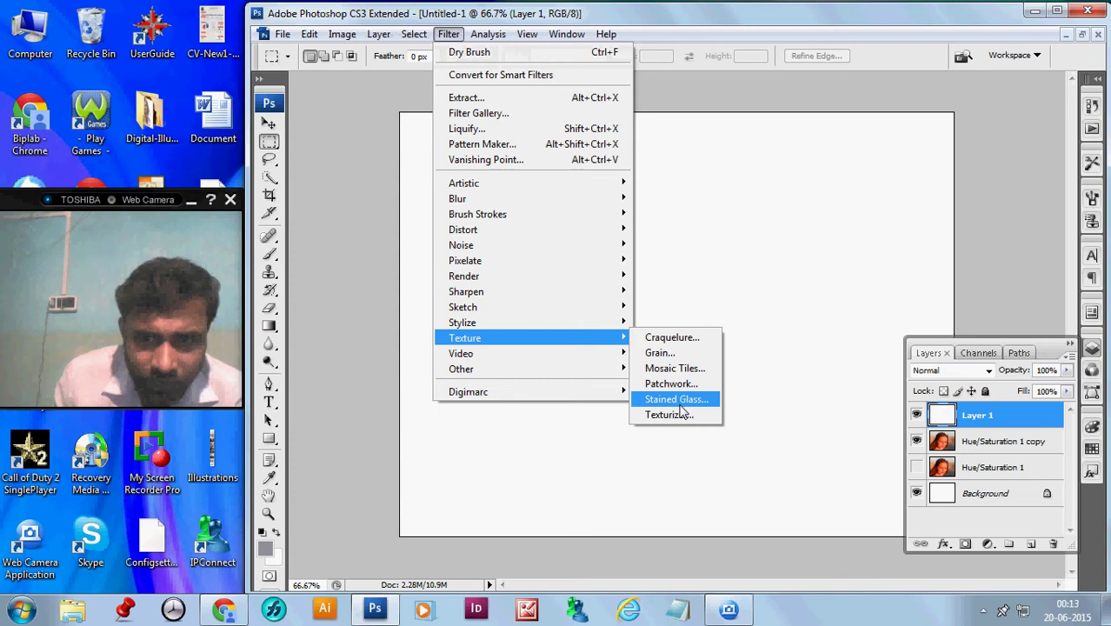
click(674, 340)
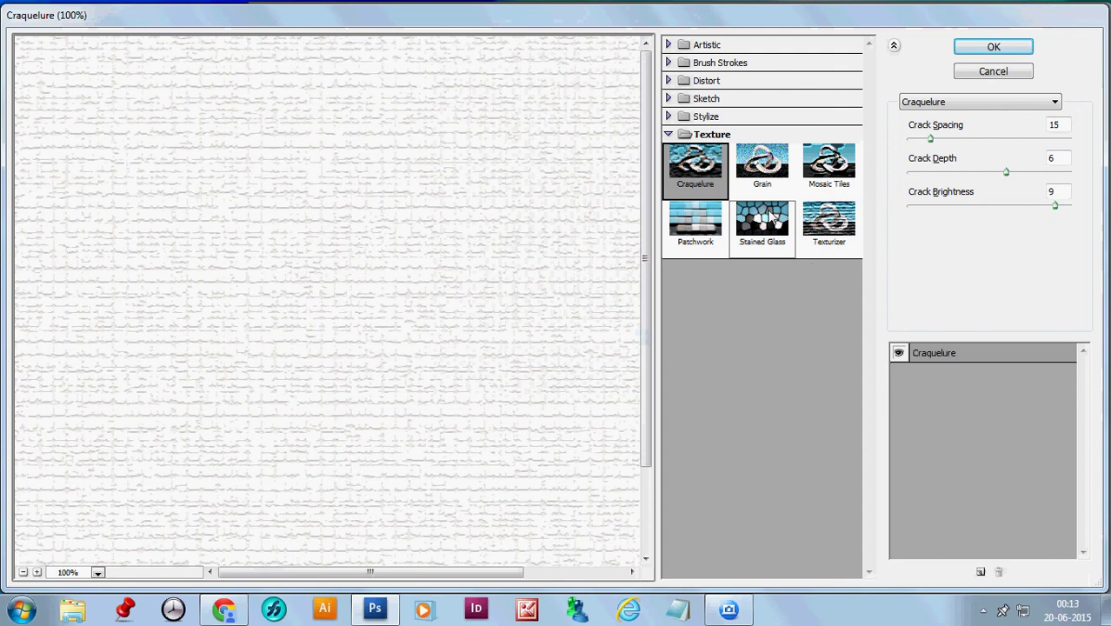
click(758, 219)
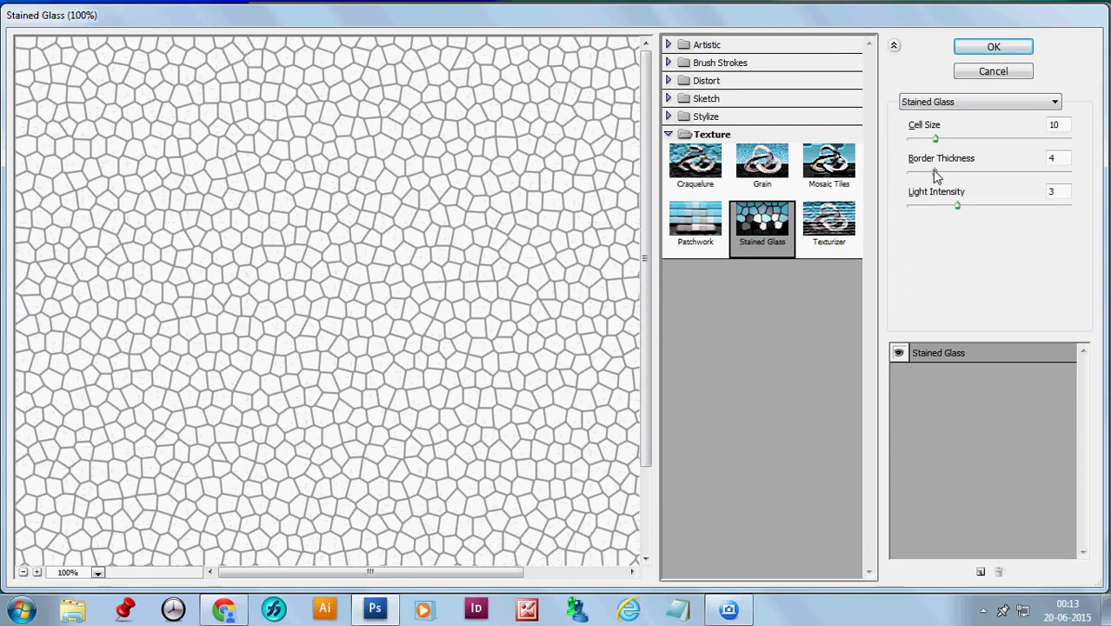
click(934, 171)
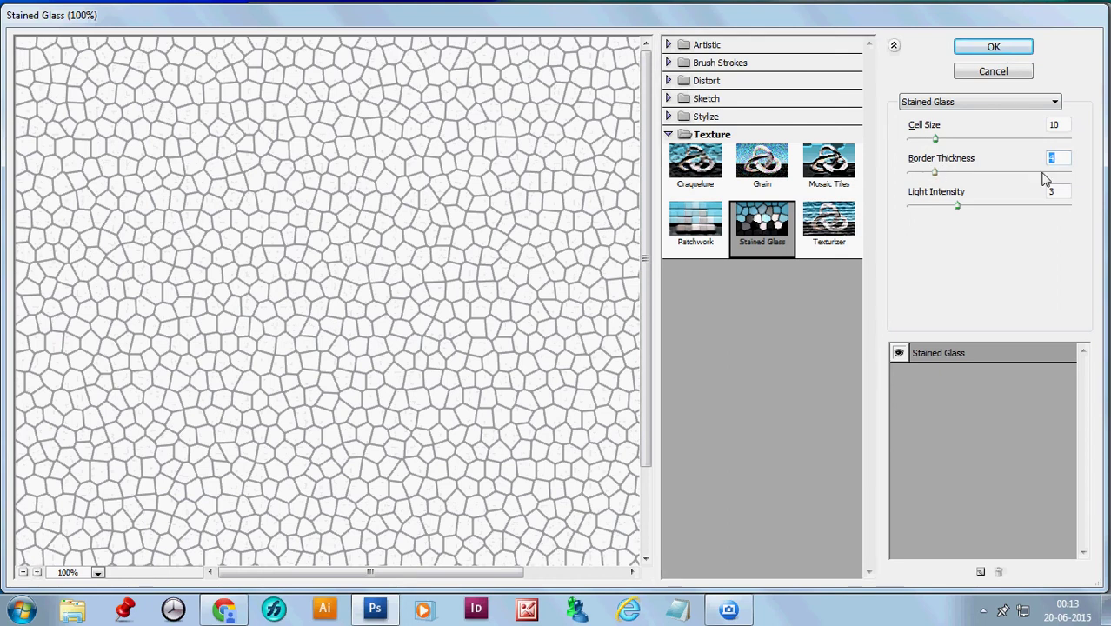
text(3)
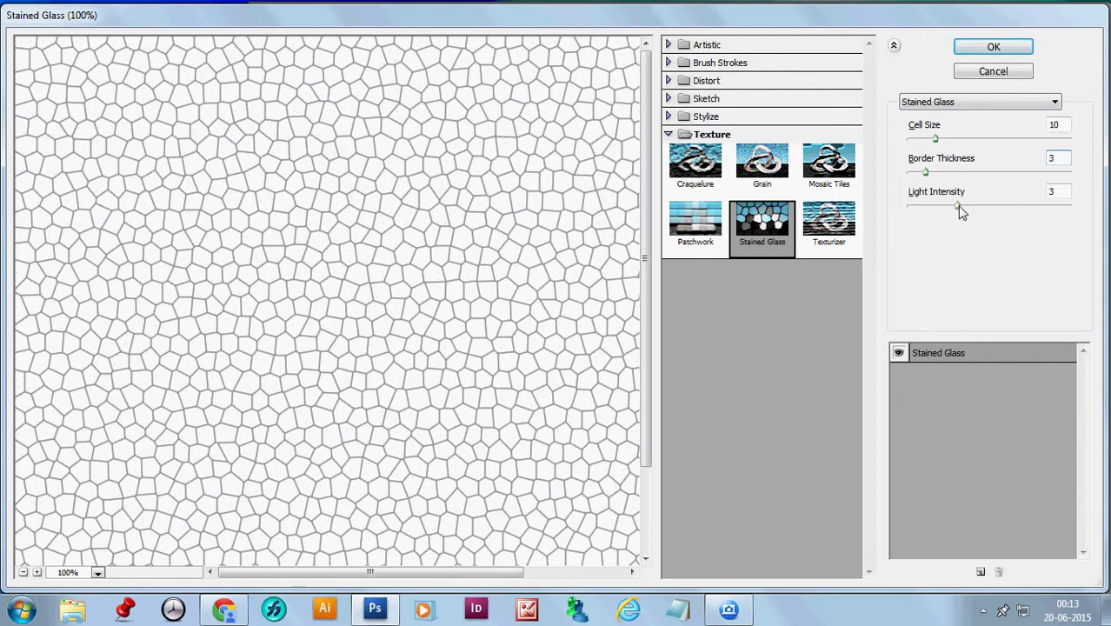
mouse_move(959, 212)
mouse_down()
mouse_move(1004, 213)
mouse_move(909, 219)
mouse_move(982, 216)
mouse_move(971, 219)
mouse_up()
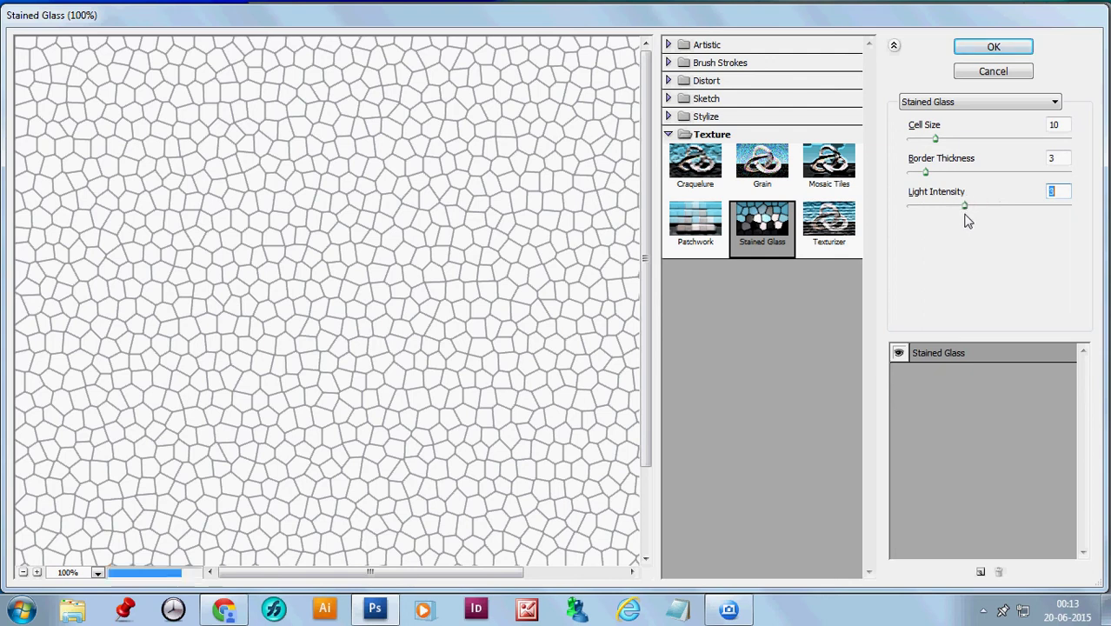
click(995, 48)
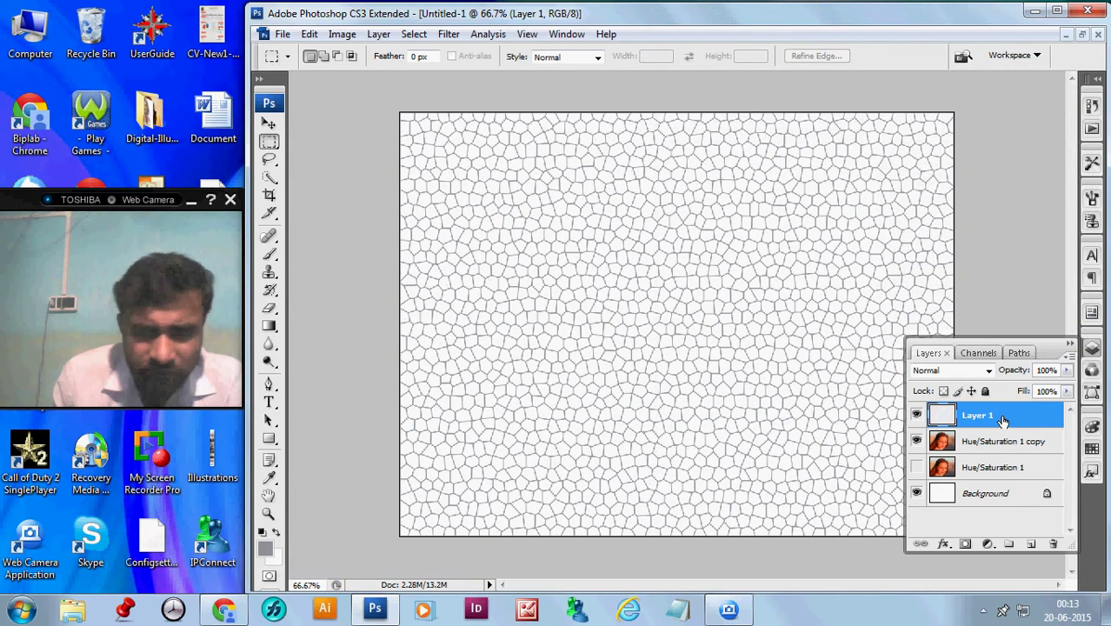
Free-transform the stained-glass layer down to about 53% in the top-left corner
key(ctrl+t)
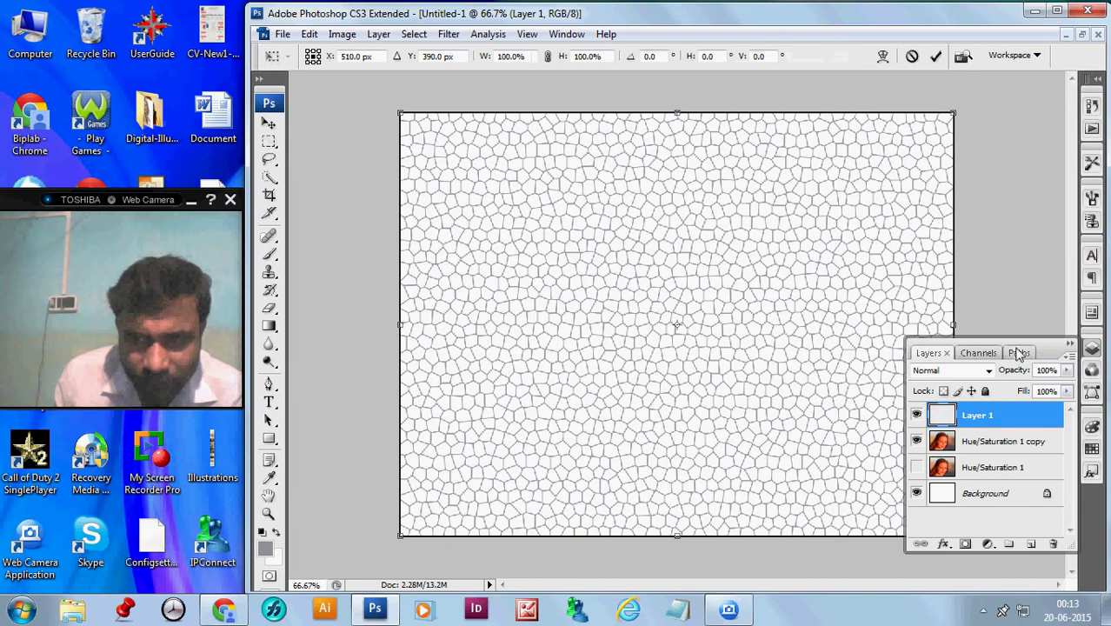
drag(928, 351, 1029, 344)
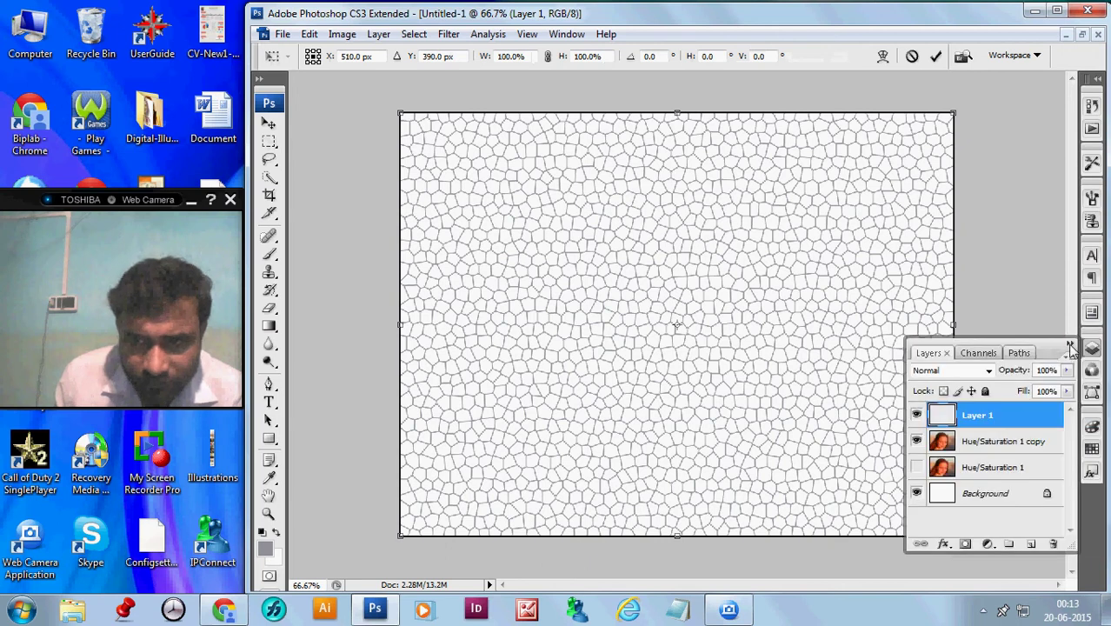
click(1069, 343)
drag(955, 537, 712, 314)
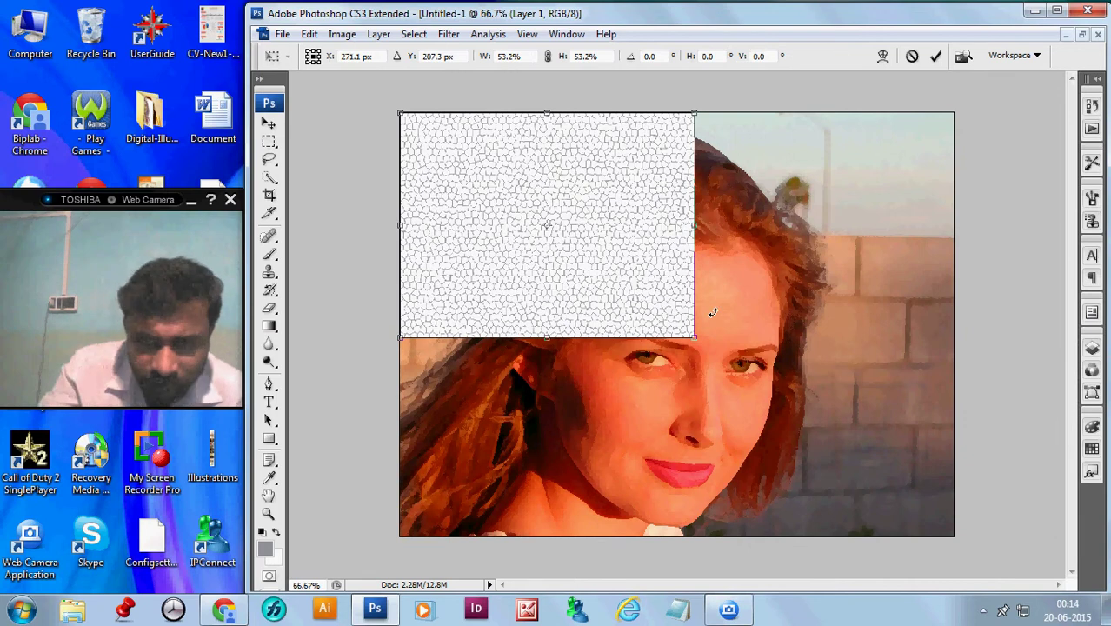
key(Return)
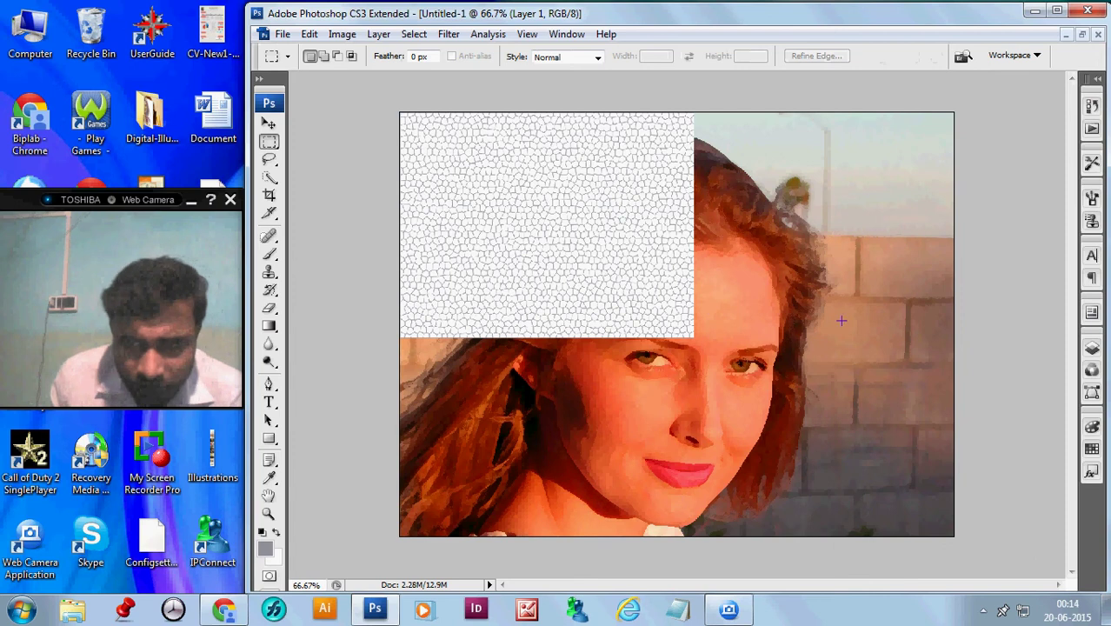
Reposition the shrunken texture patch in the top-left corner with the Move tool
click(1093, 349)
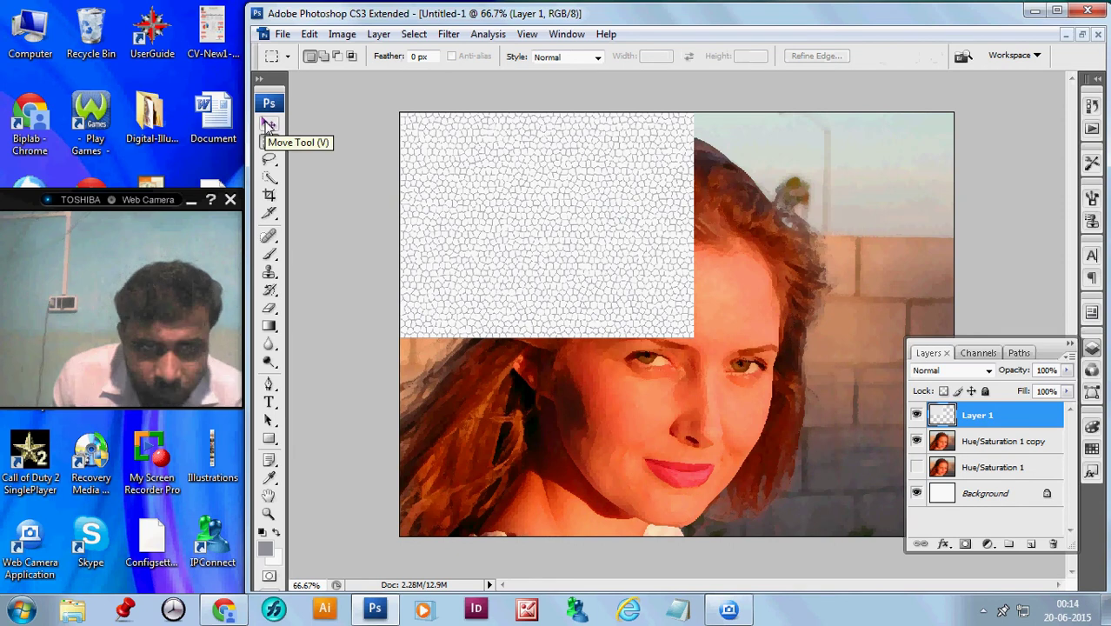
click(269, 124)
drag(526, 196, 600, 243)
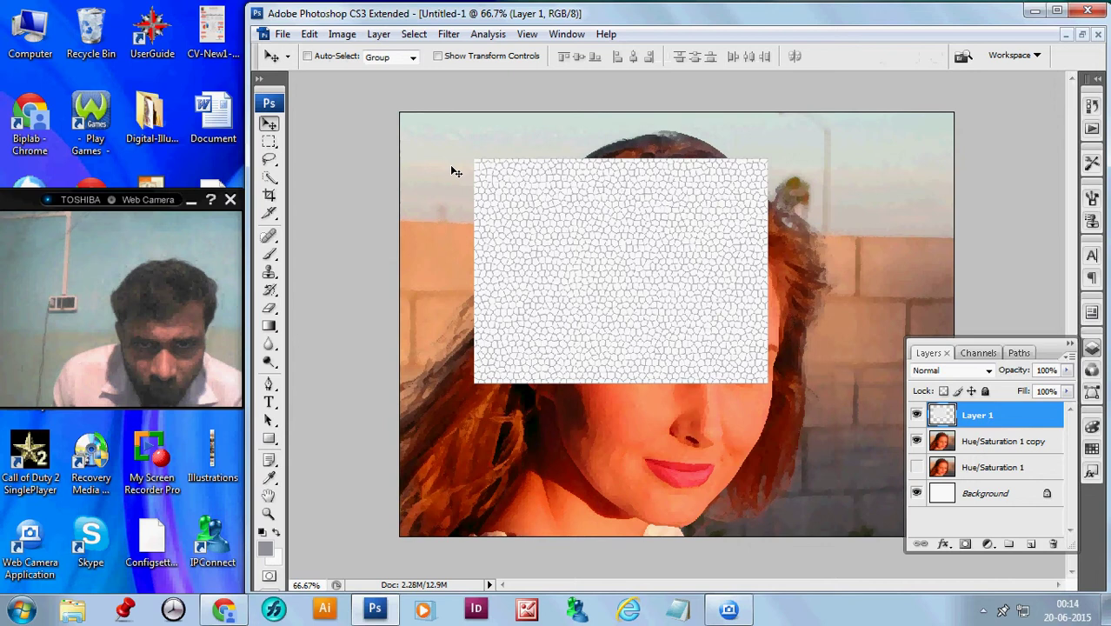
drag(575, 258, 815, 241)
key(shift+Right)
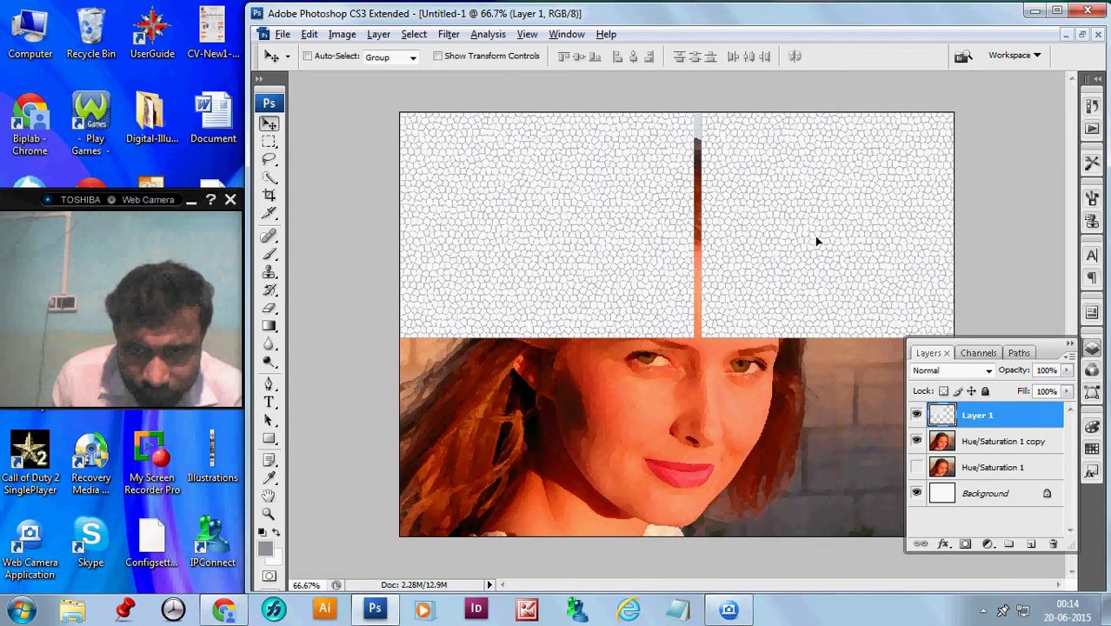
key(shift+Left)
Duplicate the texture layer, merge the pair, then duplicate again and select both copies
key(ctrl+j)
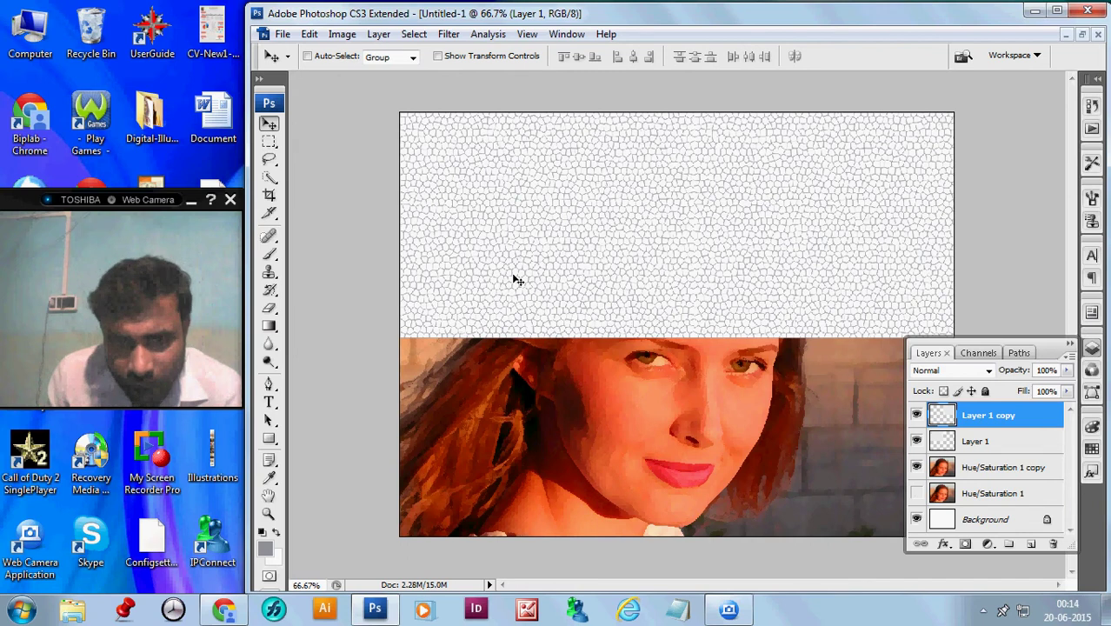
key(shift+alt+bracketleft)
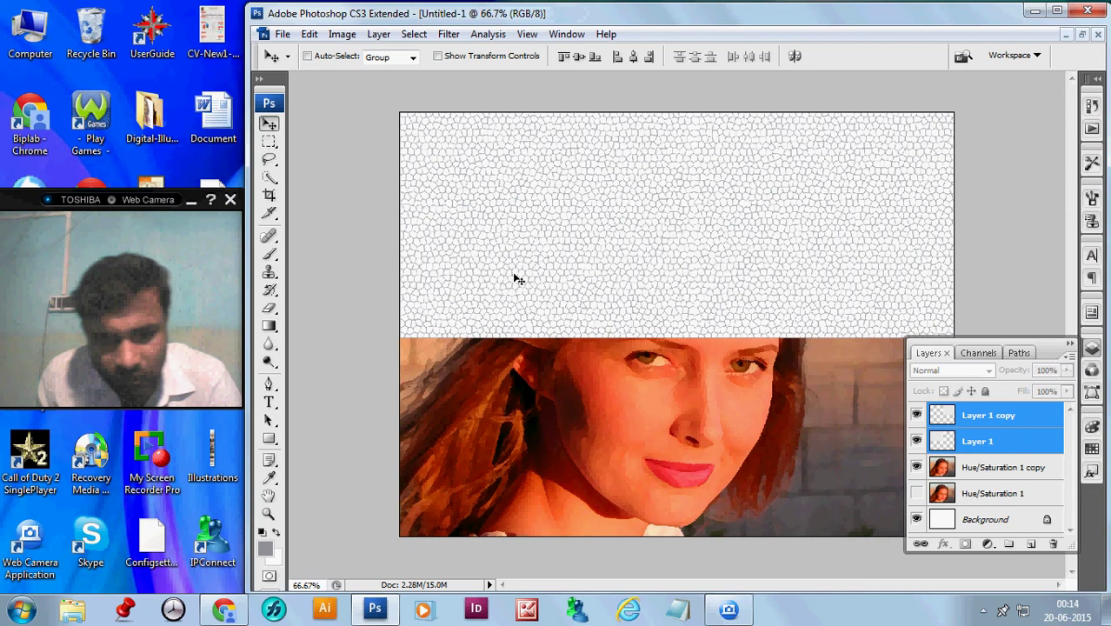
key(ctrl+e)
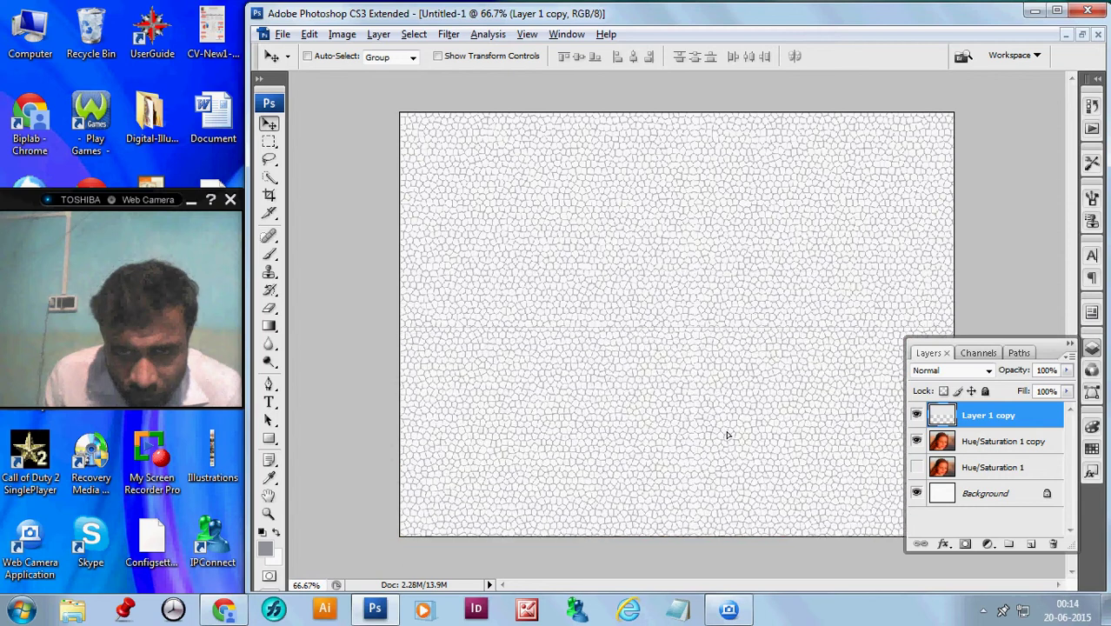
key(ctrl+j)
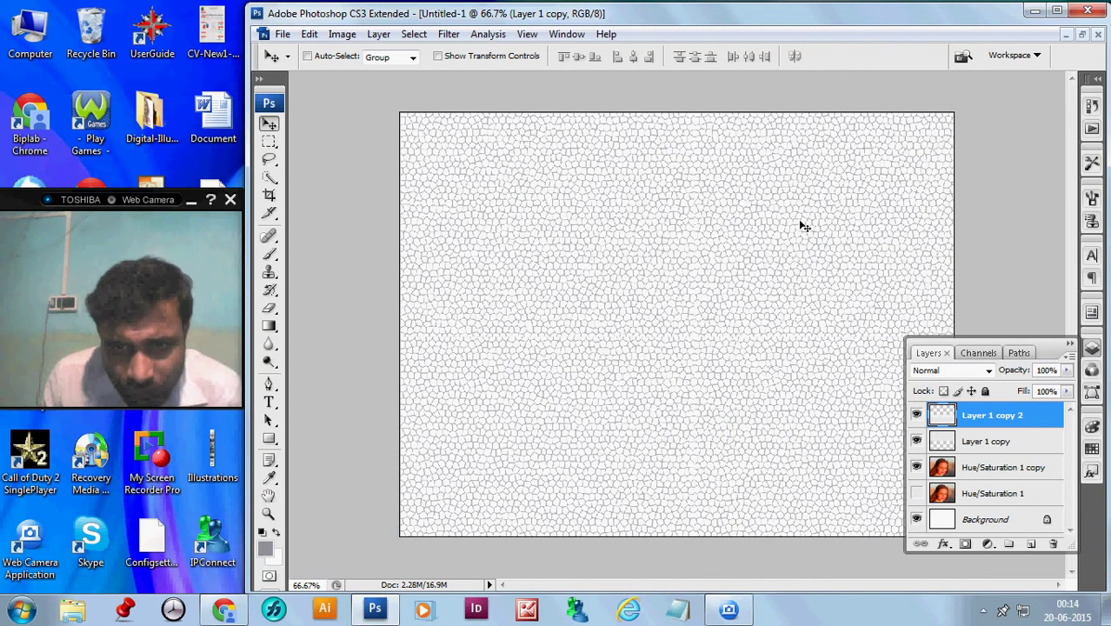
key(alt+shift+bracketleft)
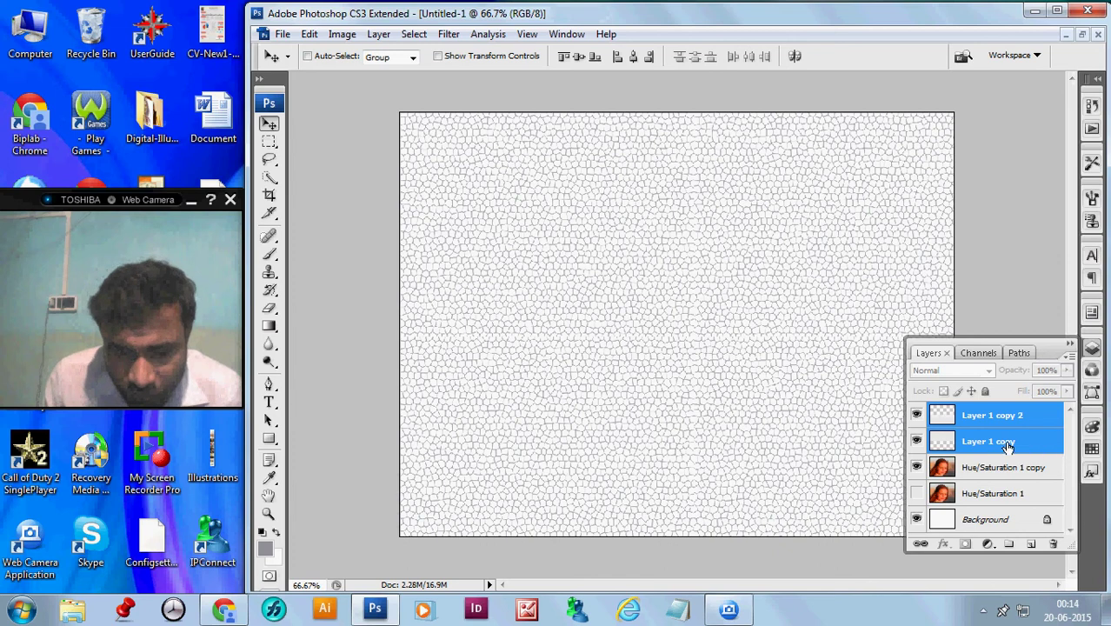
Merge the two texture copies into one layer and set its blend mode to Multiply
key(ctrl+e)
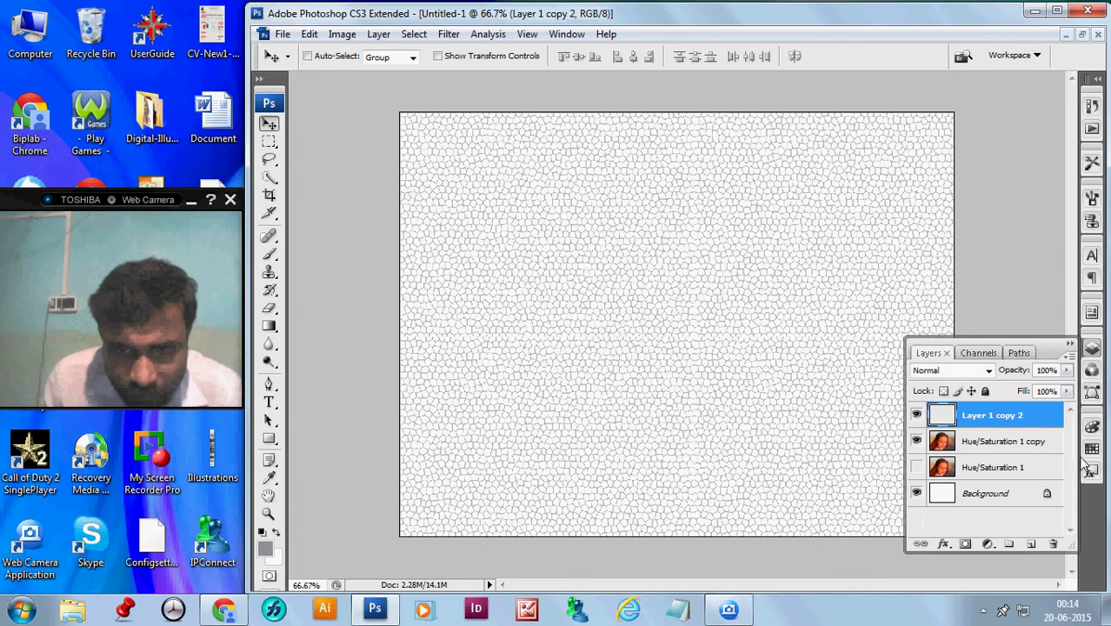
click(989, 372)
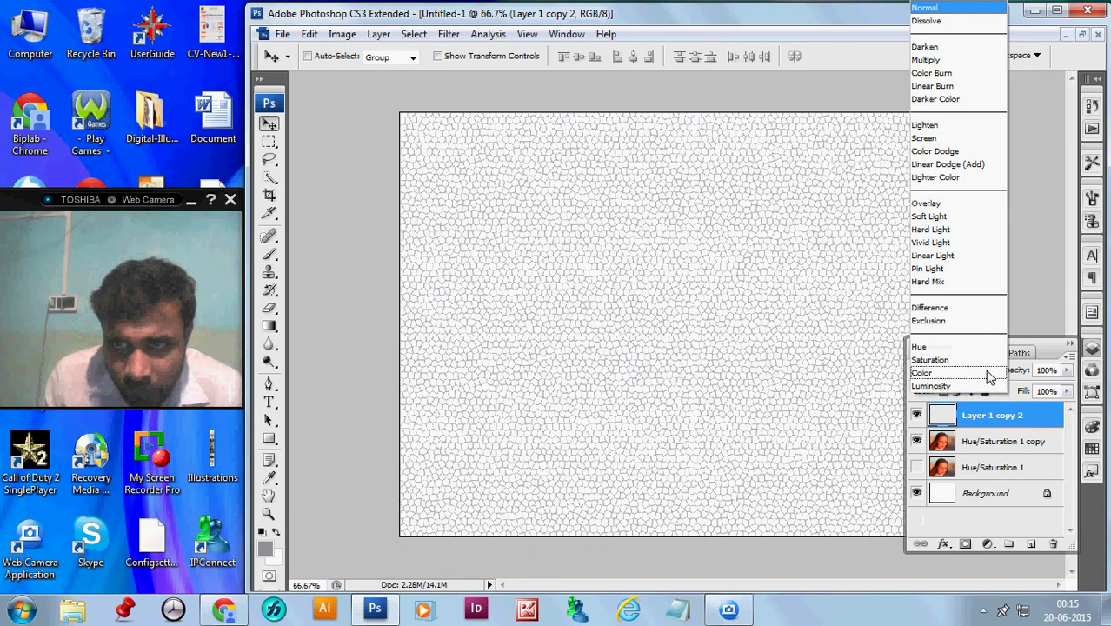
click(926, 60)
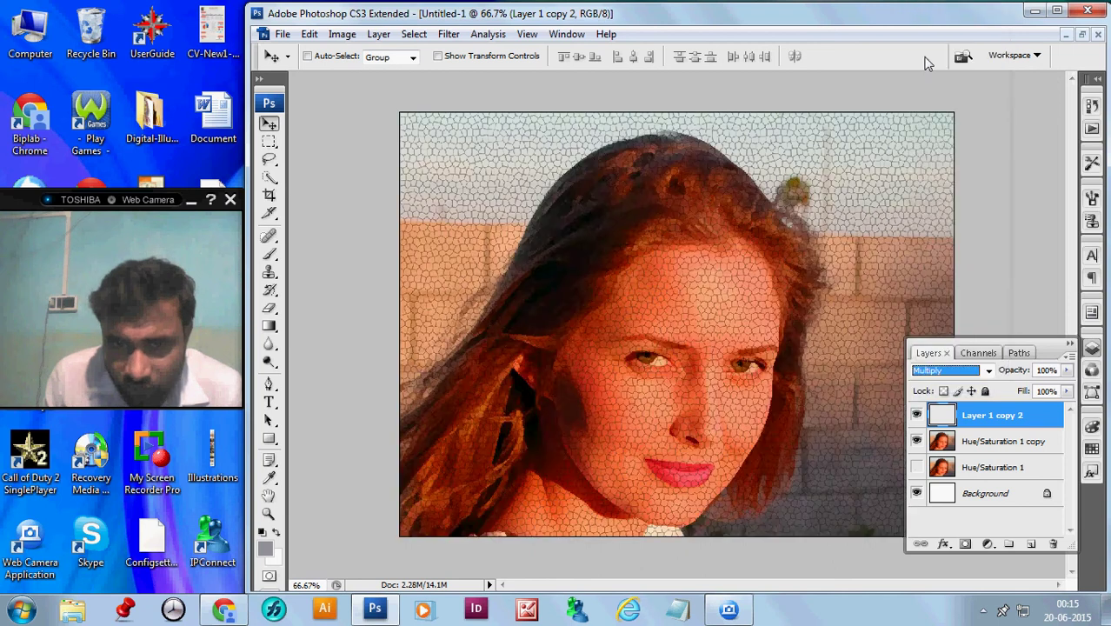
click(697, 265)
alt+click(675, 375)
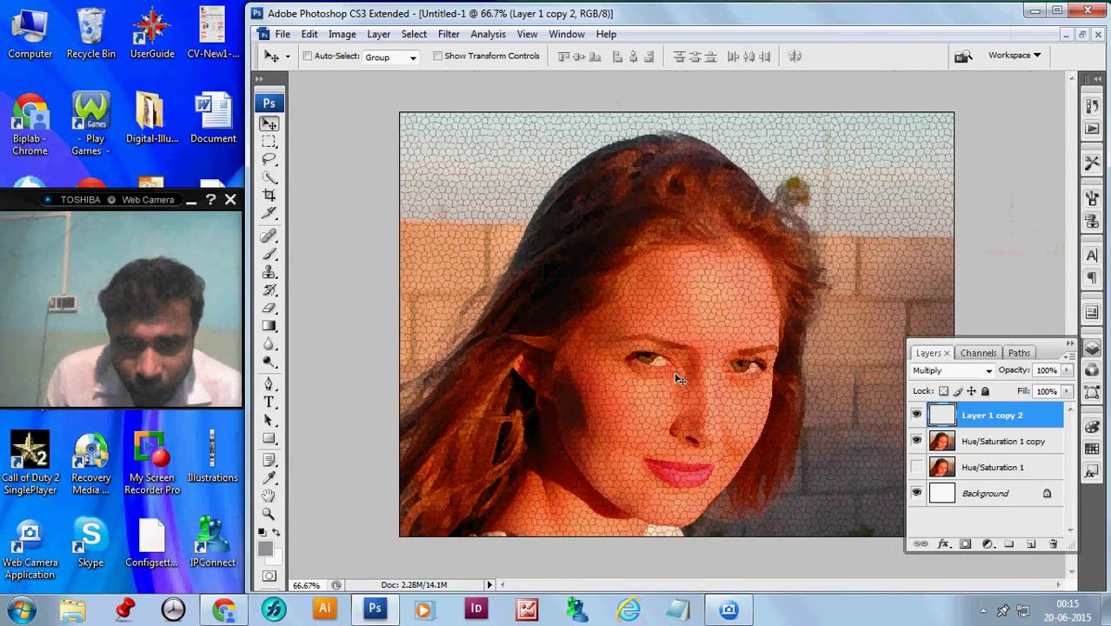
click(704, 335)
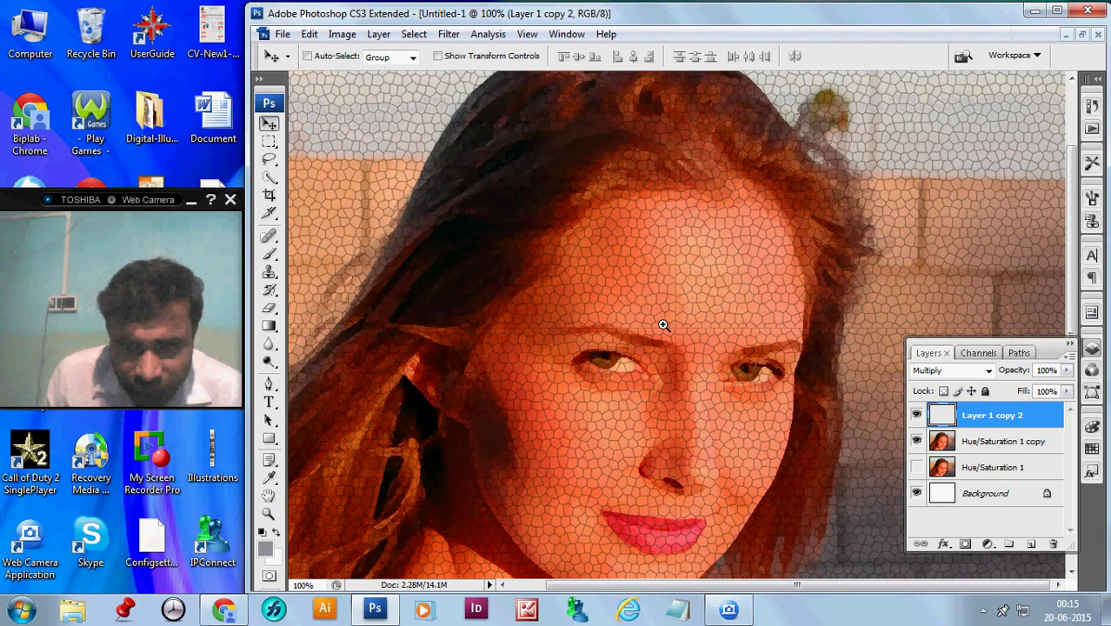
alt+click(690, 287)
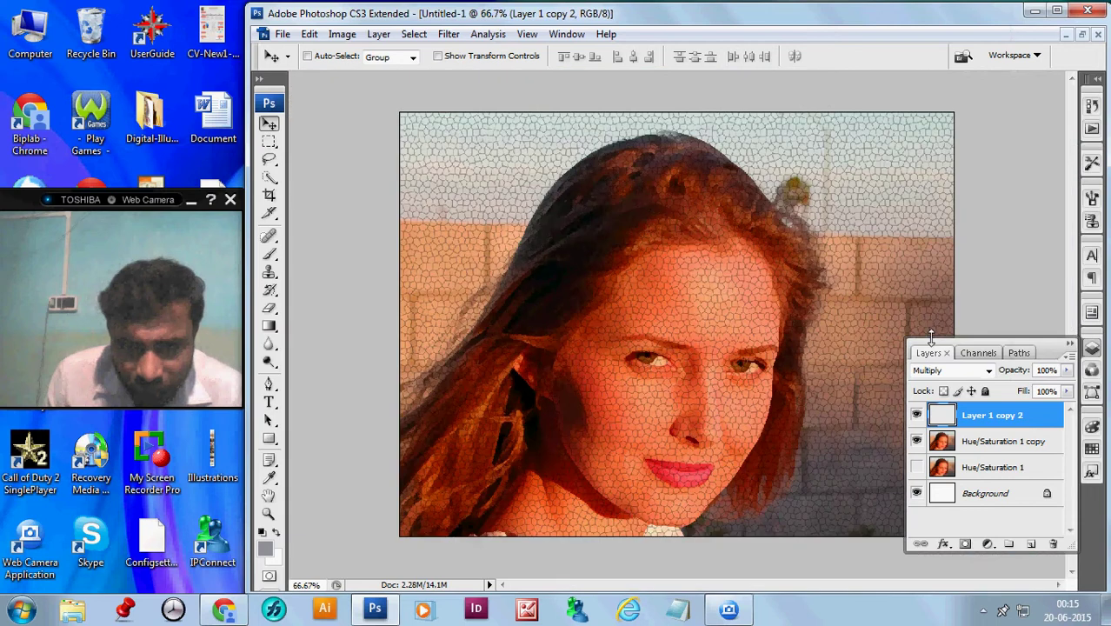
Lower the texture layer's opacity to 46%
click(1068, 371)
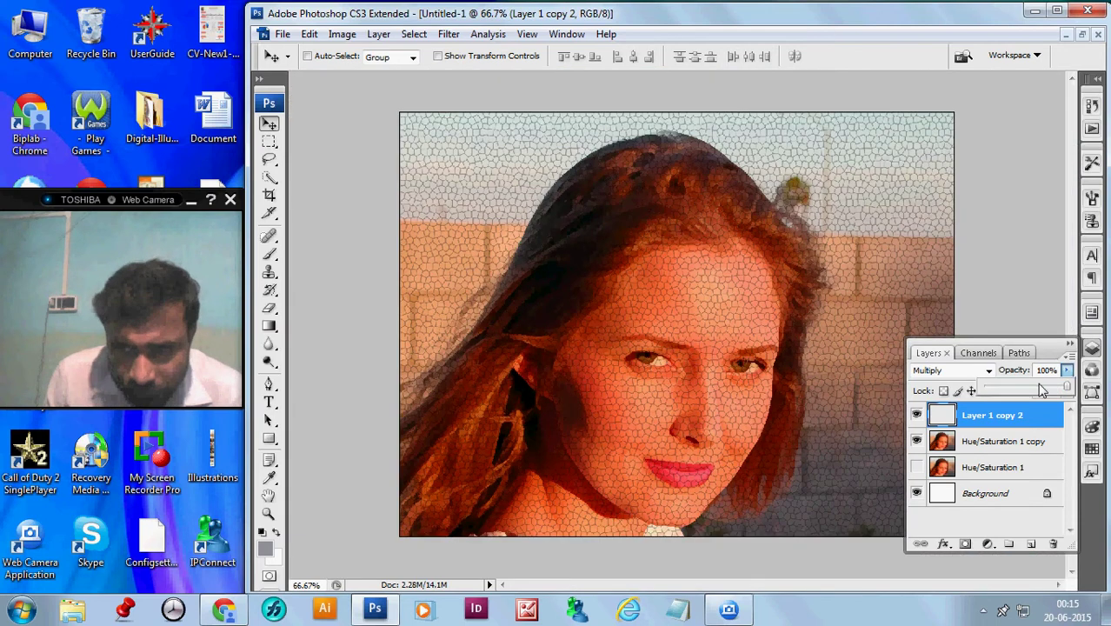
click(1039, 390)
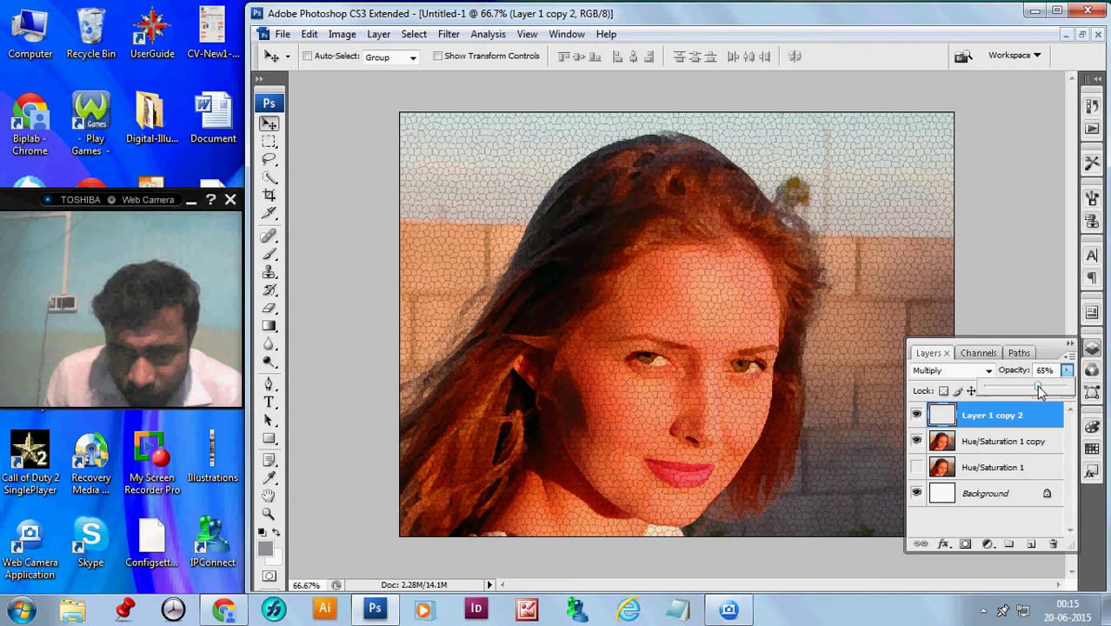
click(1022, 388)
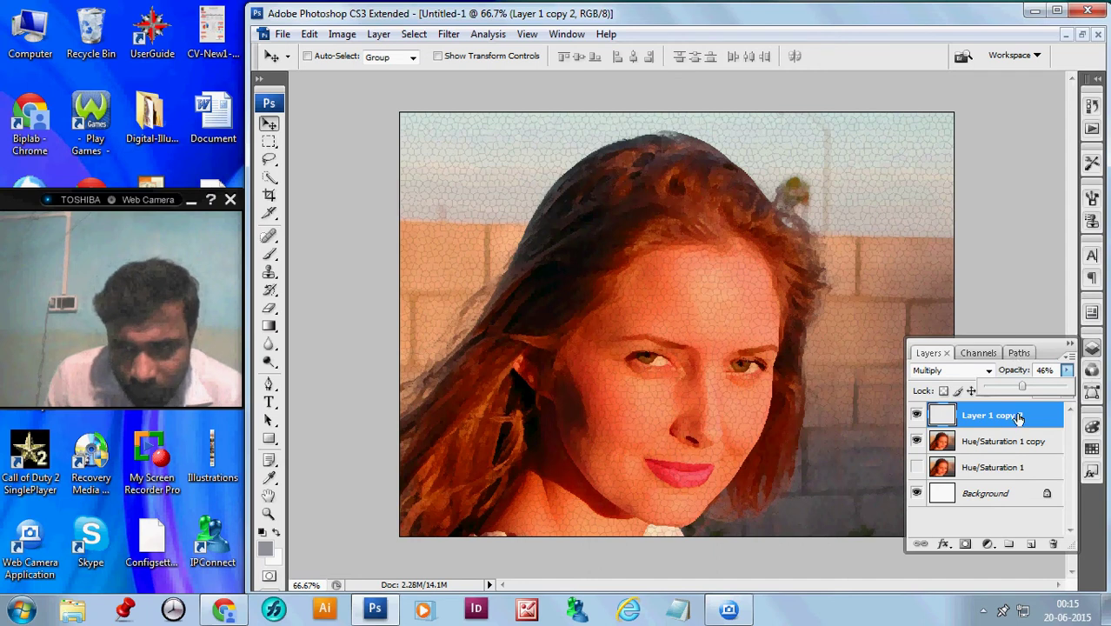
Add a new empty top layer and set the foreground colour to light tan #c79982
click(991, 426)
click(1030, 546)
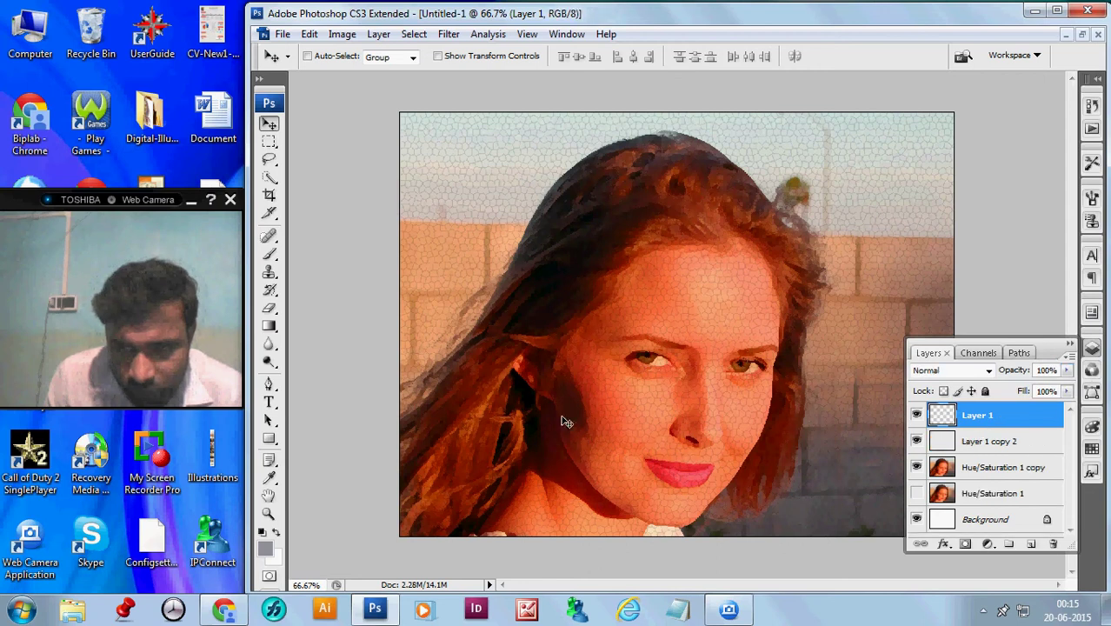
click(269, 549)
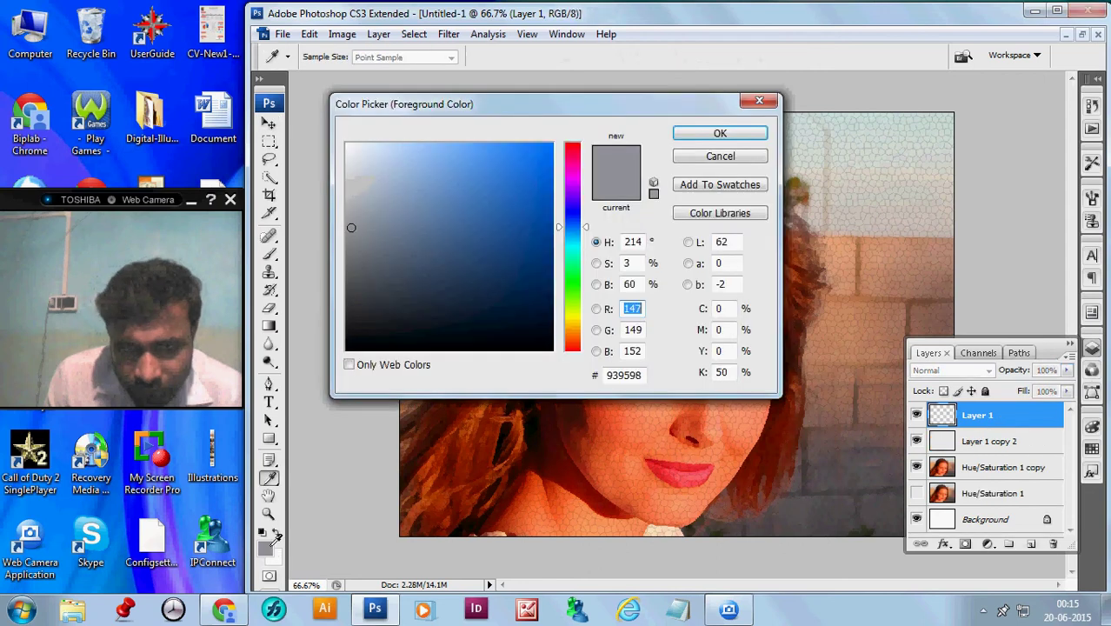
click(574, 339)
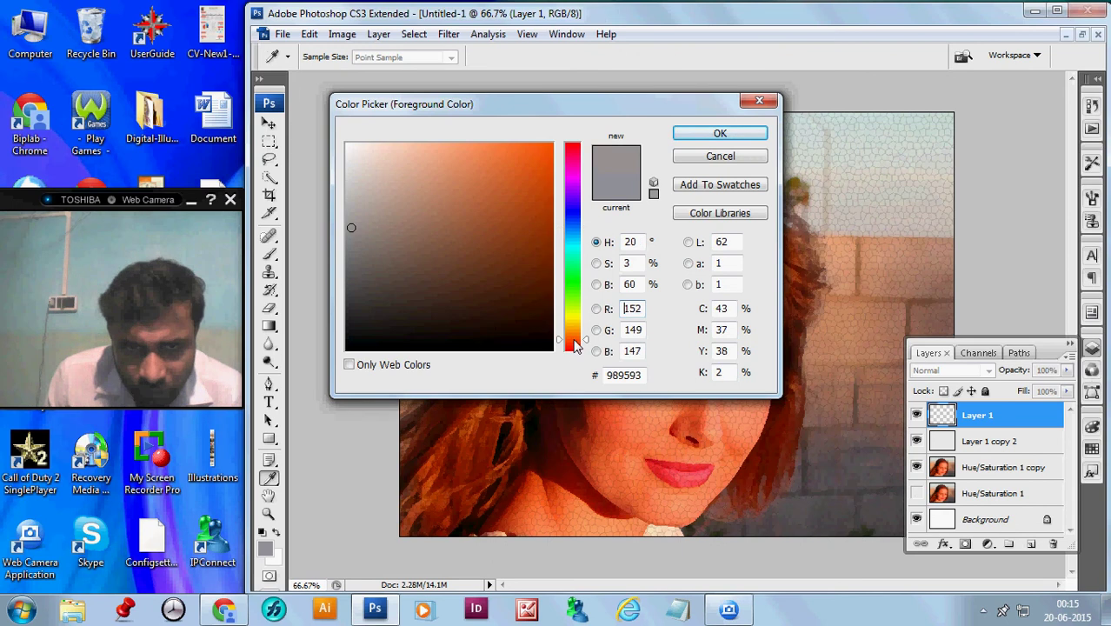
click(433, 204)
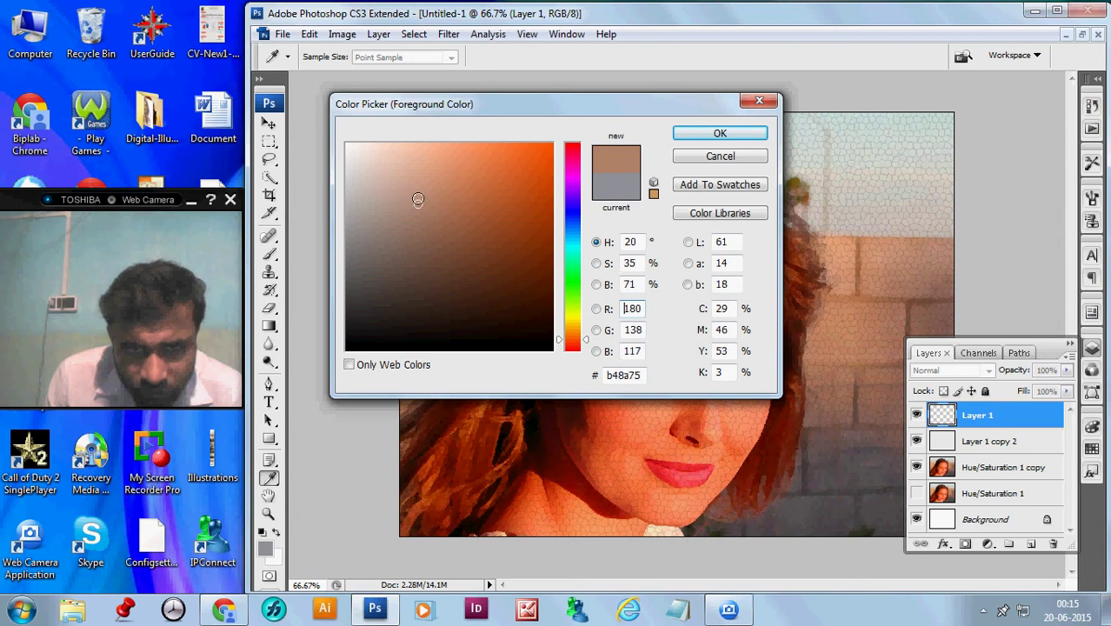
click(416, 192)
click(417, 188)
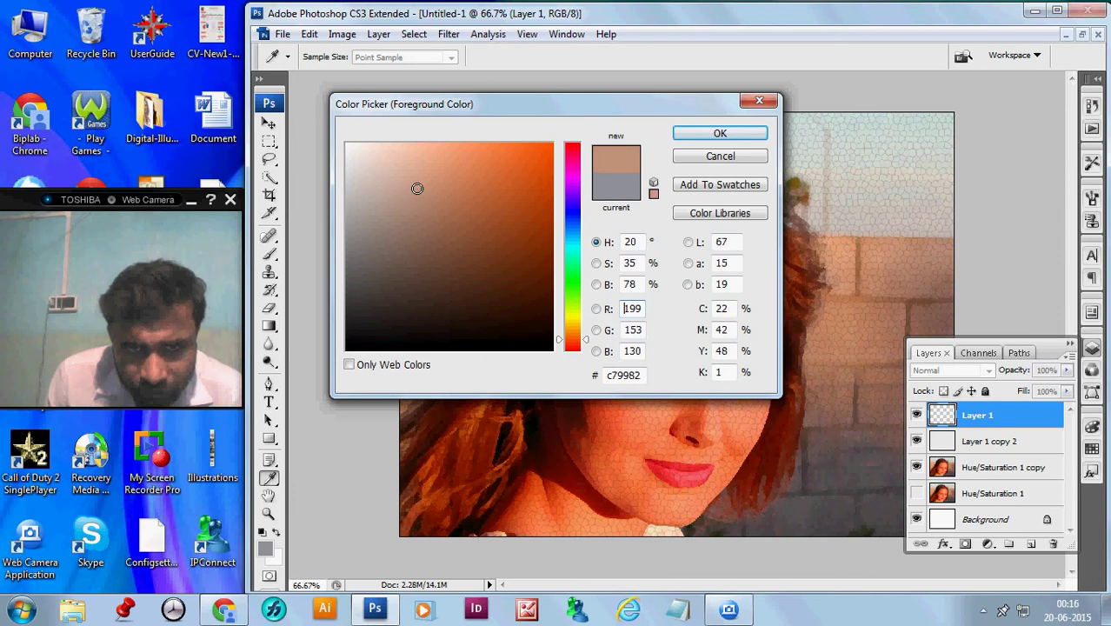
click(718, 134)
key(v)
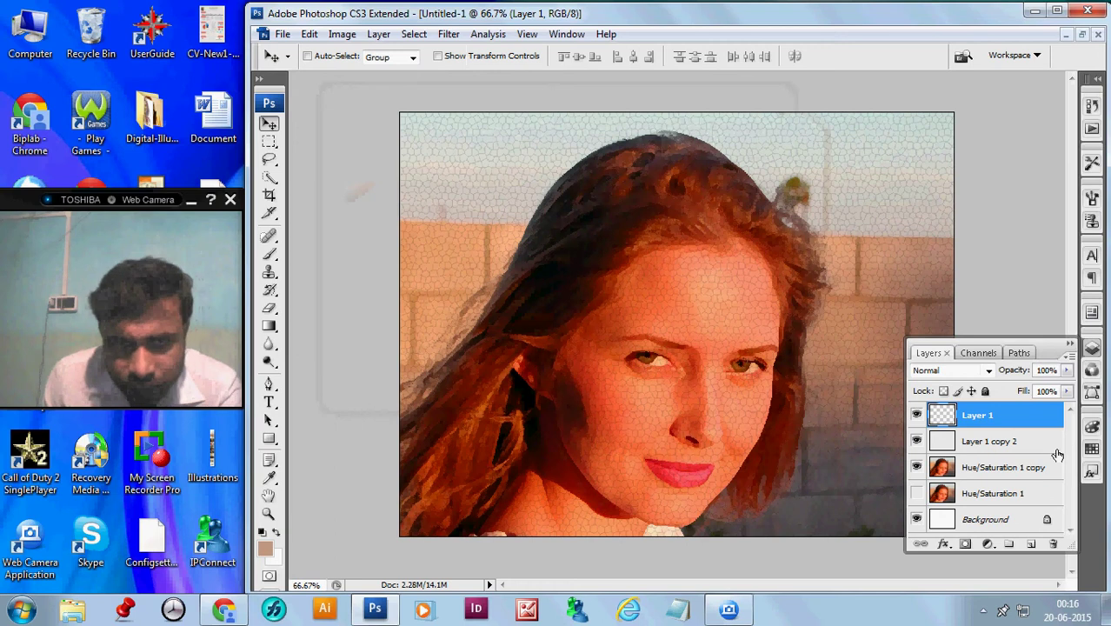
Set up a soft 400 px brush at 3% flow, testing one stroke and undoing it
click(268, 253)
click(344, 57)
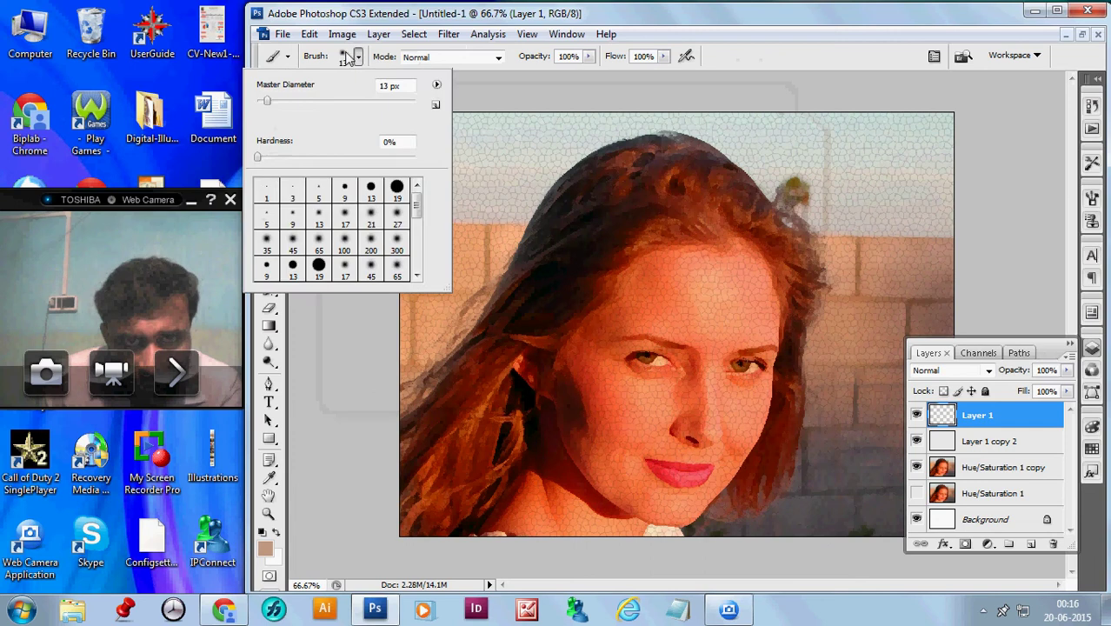
click(649, 64)
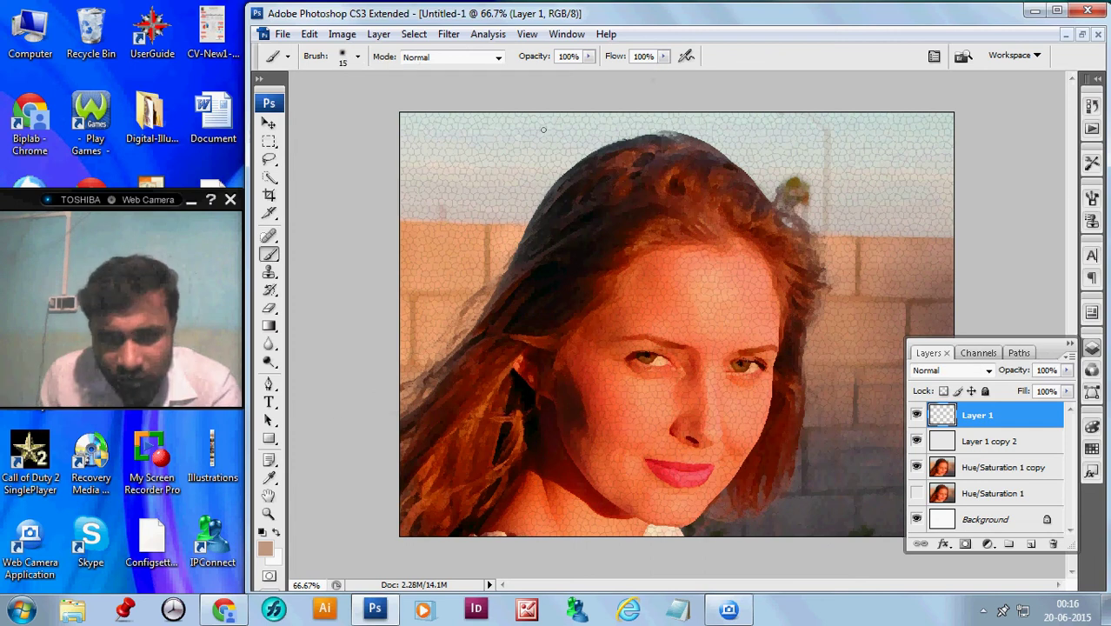
key(bracketright)
key(bracketright)
key(bracketright)
key(bracketright)
key(bracketright)
key(bracketright)
key(bracketright)
key(bracketright)
key(bracketright)
key(bracketright)
key(bracketright)
key(bracketright)
key(bracketright)
key(bracketright)
key(bracketright)
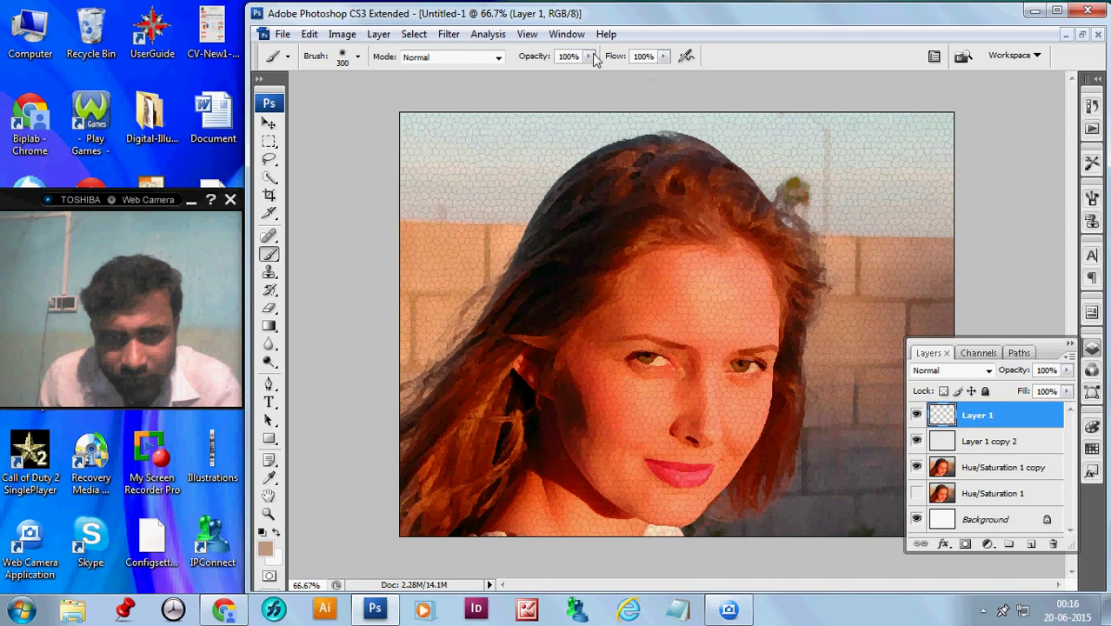
click(663, 59)
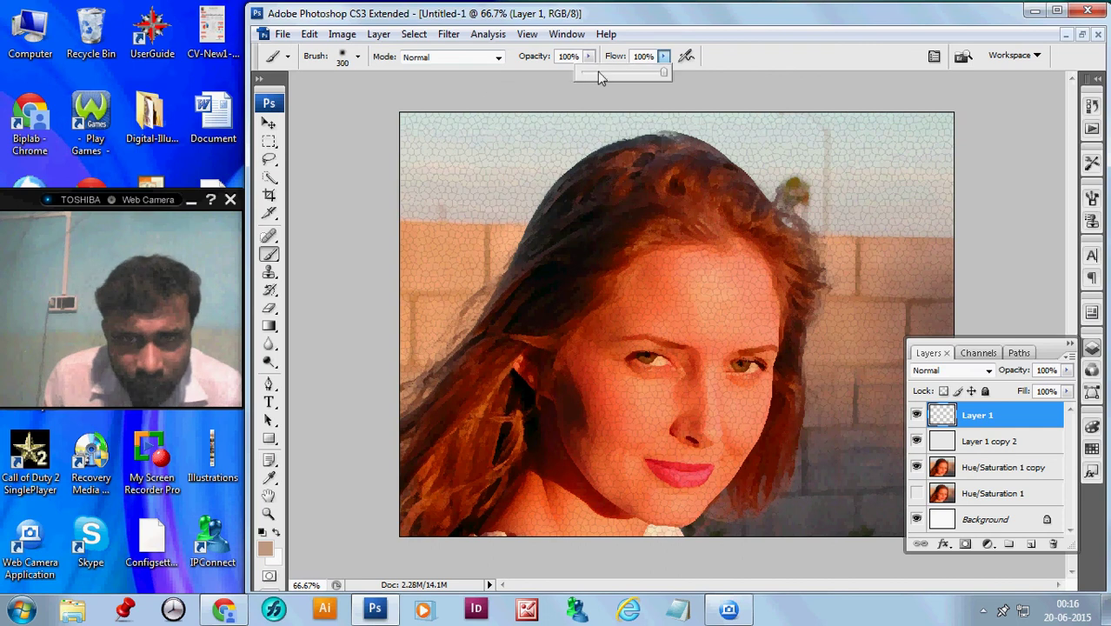
click(583, 74)
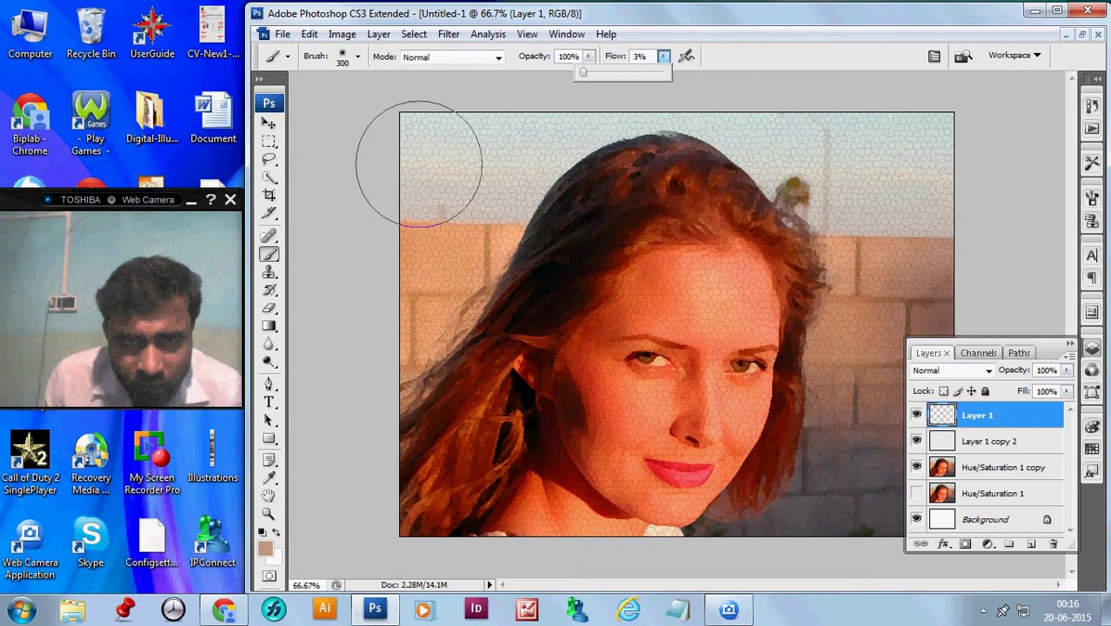
key(bracketright)
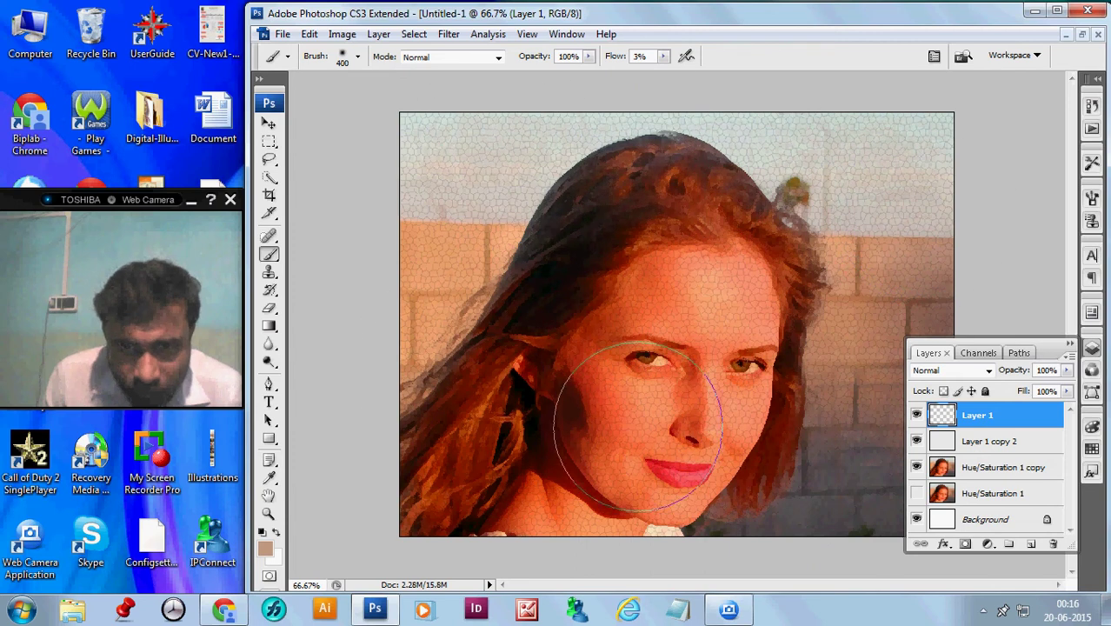
mouse_move(407, 334)
mouse_down()
mouse_move(454, 466)
mouse_move(415, 503)
mouse_move(689, 468)
mouse_move(598, 474)
mouse_up()
key(ctrl+z)
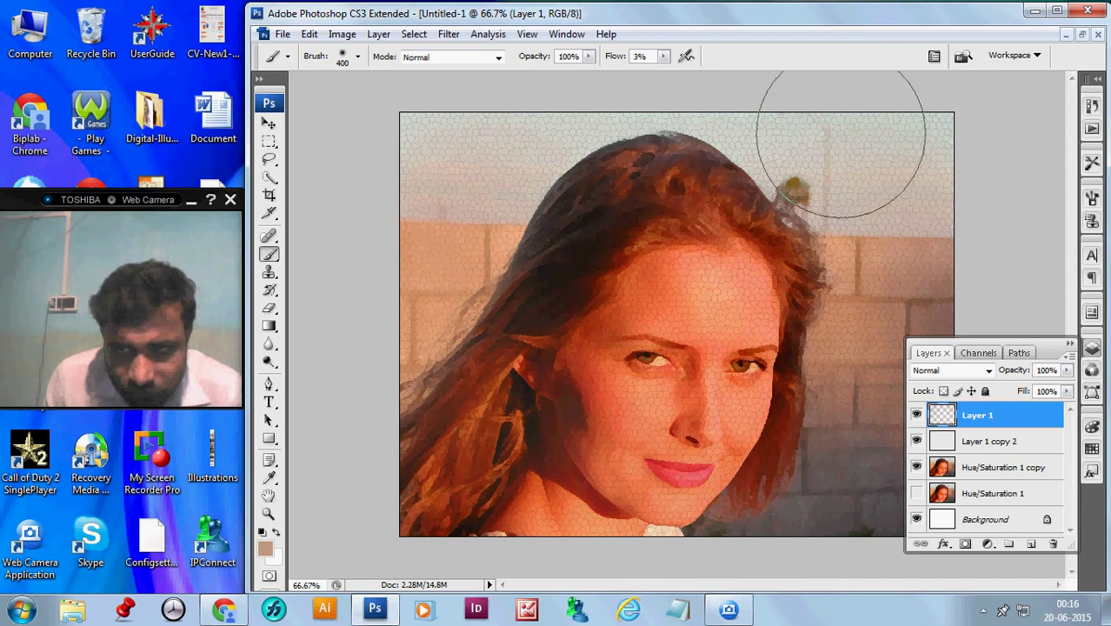
click(973, 371)
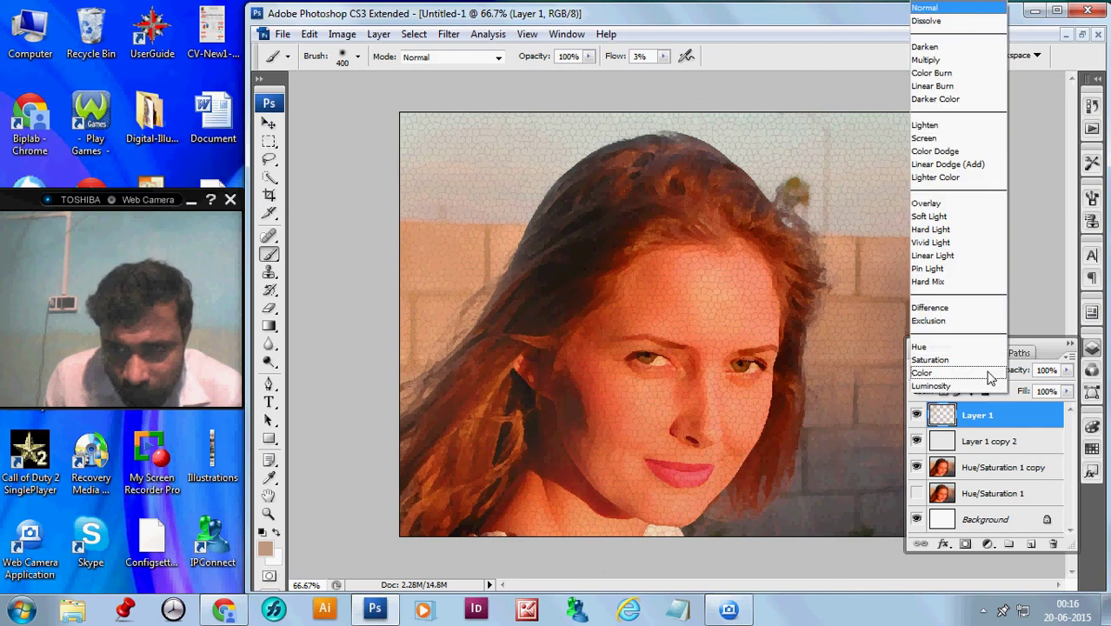
click(919, 347)
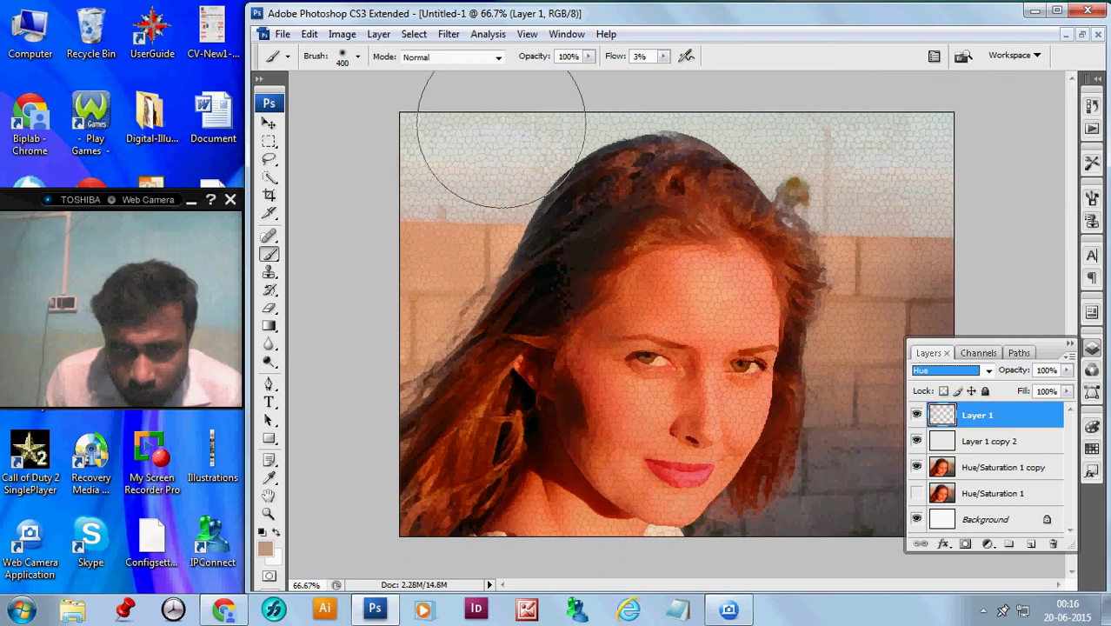
click(663, 56)
click(675, 75)
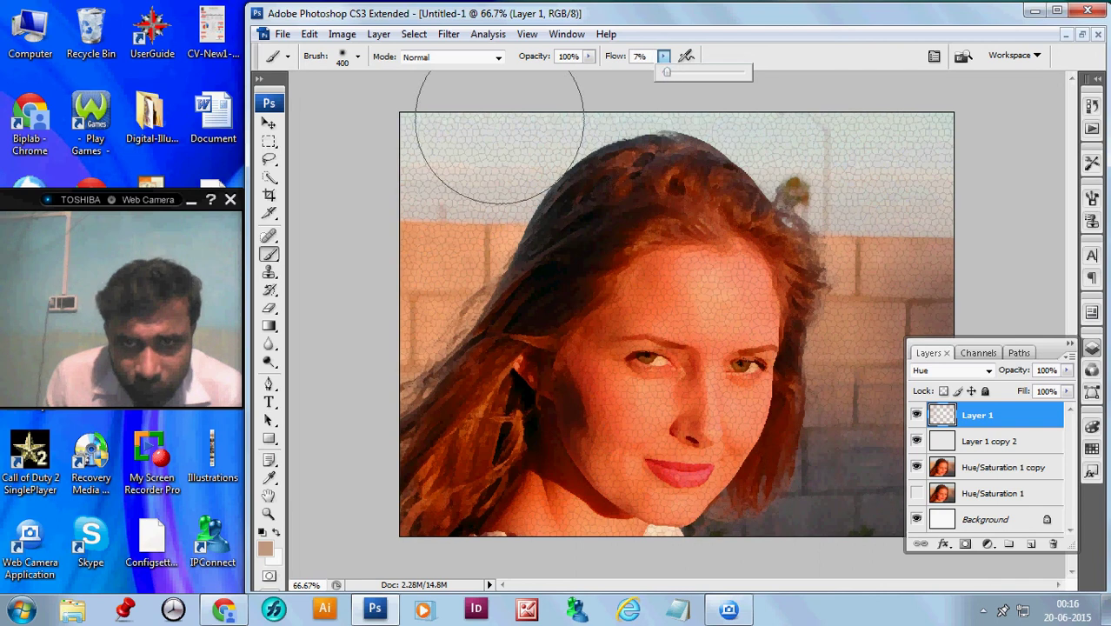
click(574, 118)
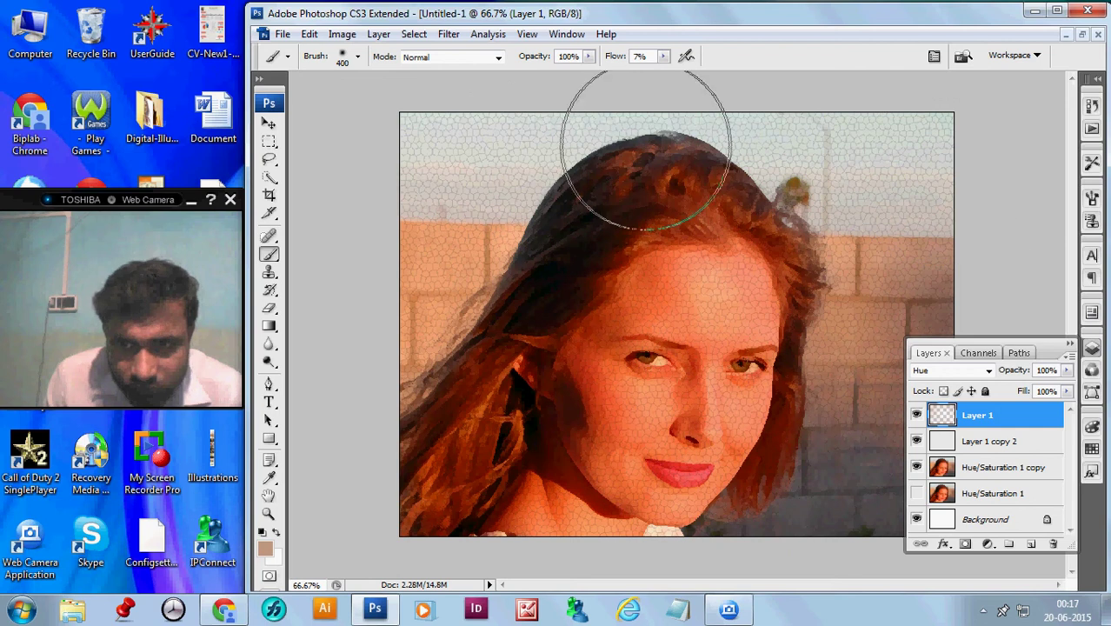
mouse_move(521, 148)
mouse_down()
mouse_move(542, 264)
mouse_move(514, 372)
mouse_move(567, 322)
mouse_move(497, 441)
mouse_move(570, 483)
mouse_up()
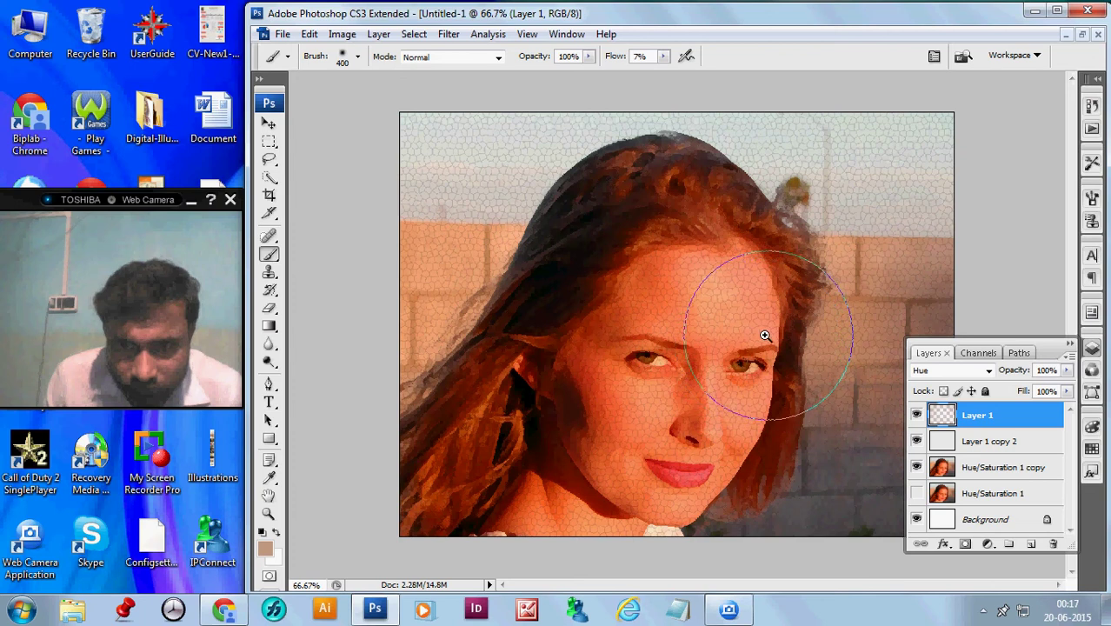
key(ctrl+minus)
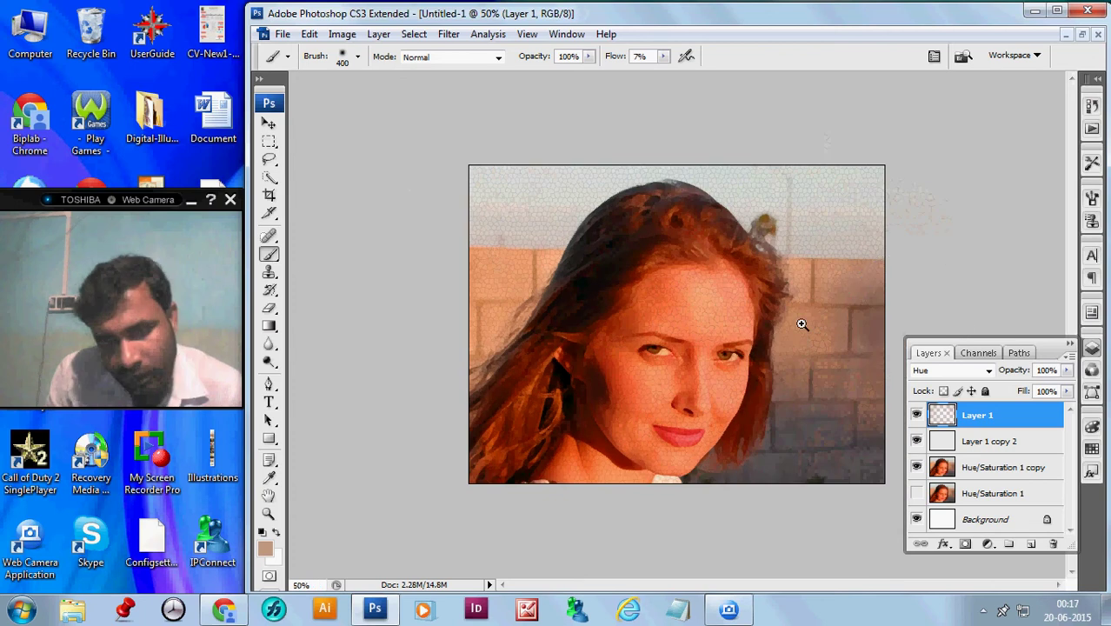
key(ctrl+plus)
key(ctrl+plus)
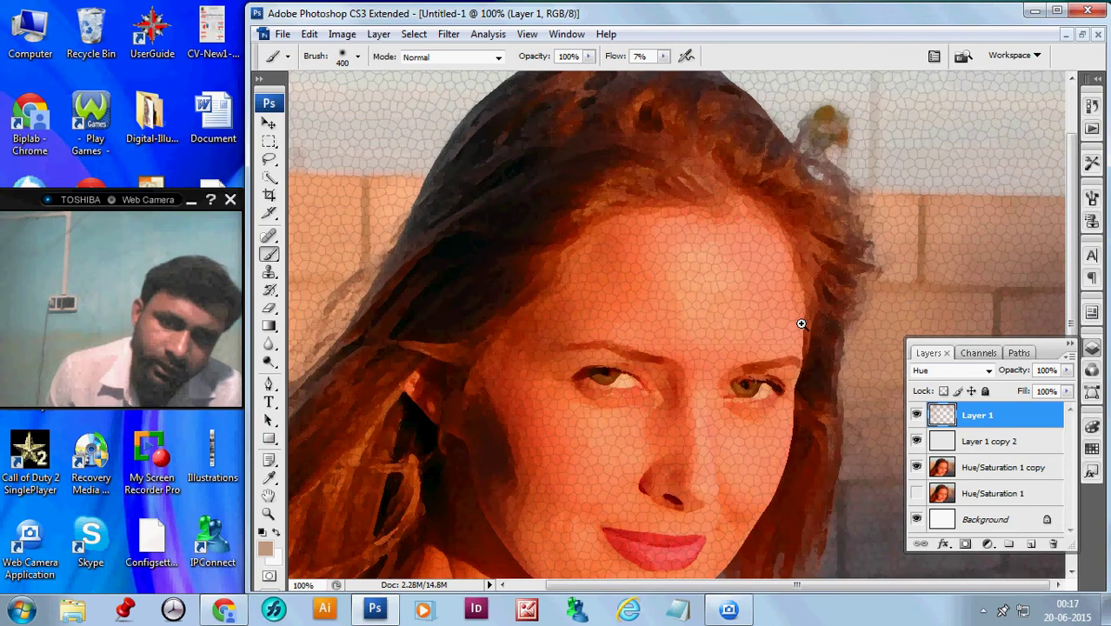
key(ctrl+minus)
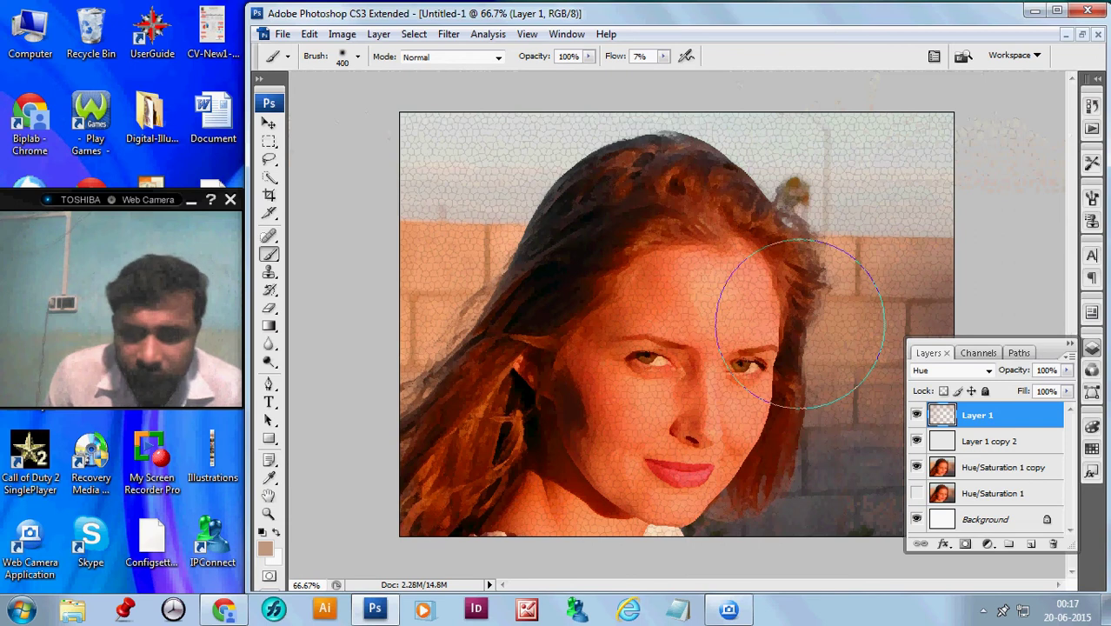
Group Hue/Saturation 1 copy, Layer 1 copy 2 and the texture layer, then duplicate and merge the group
ctrl+click(1047, 469)
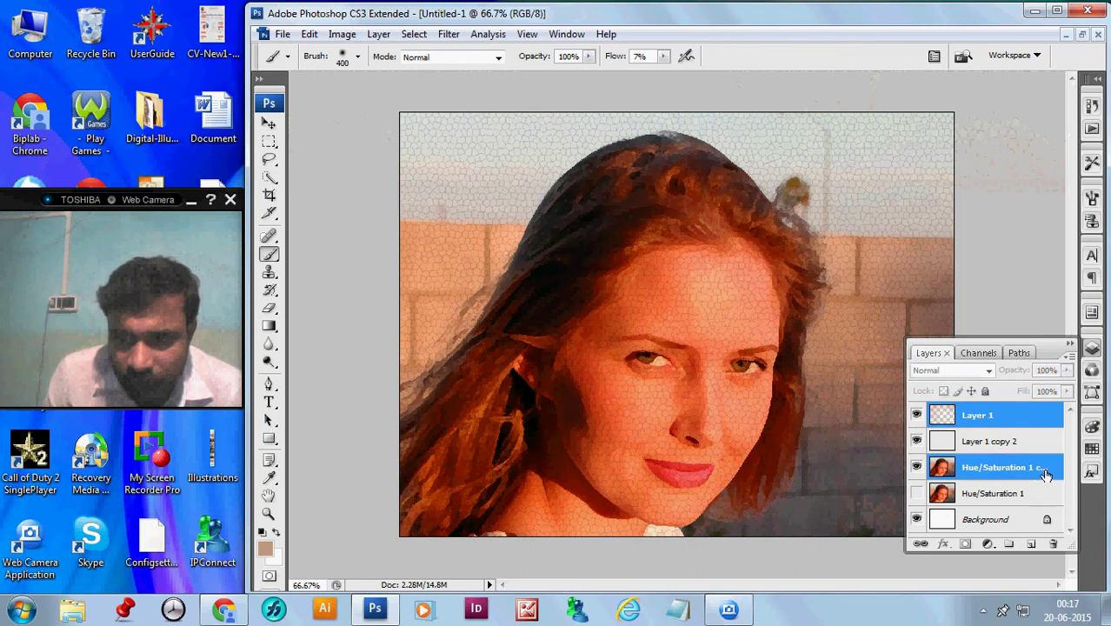
ctrl+click(1028, 444)
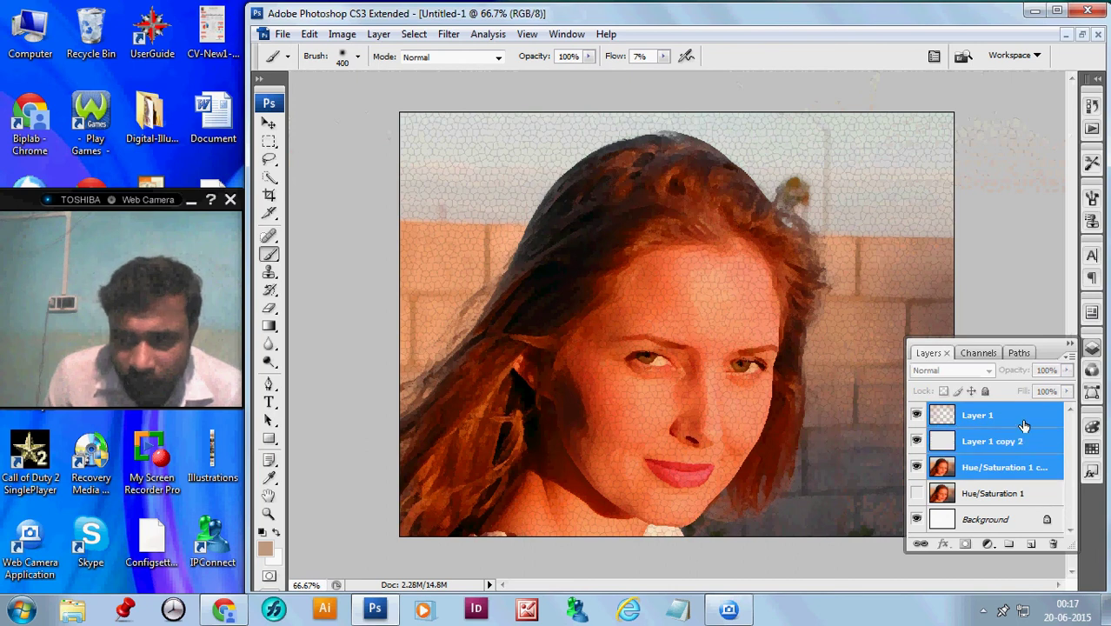
key(ctrl+g)
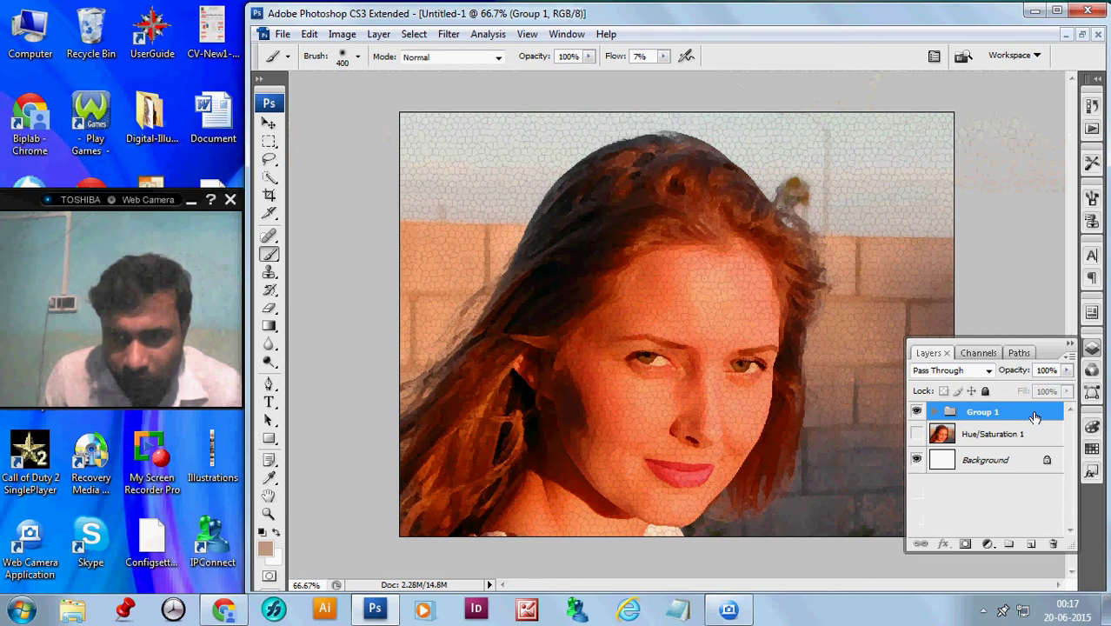
drag(1020, 421, 1028, 544)
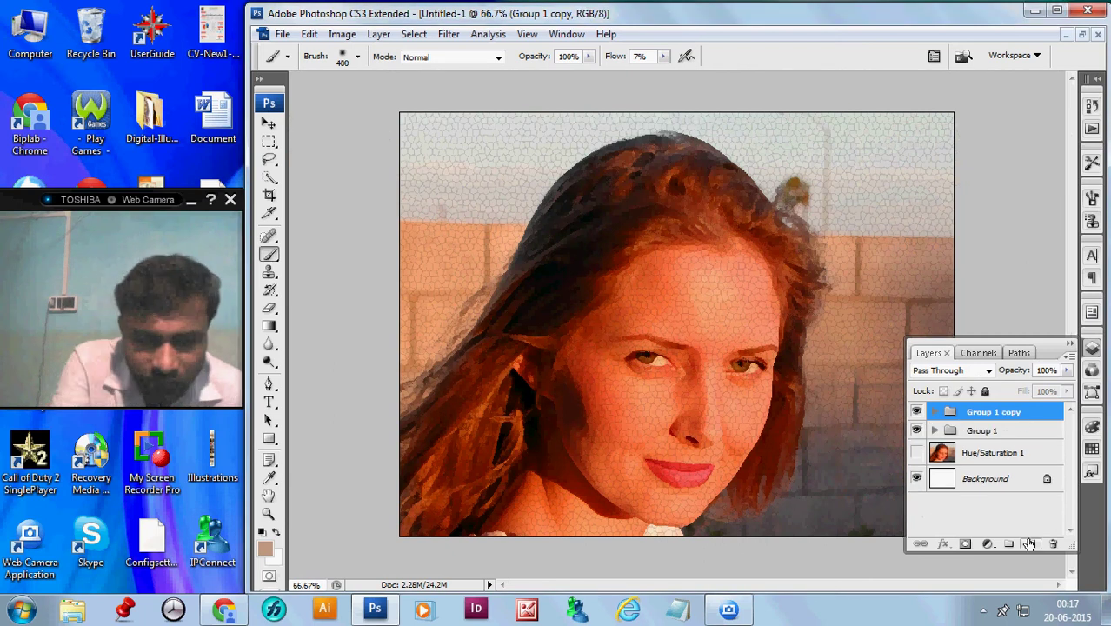
key(ctrl+e)
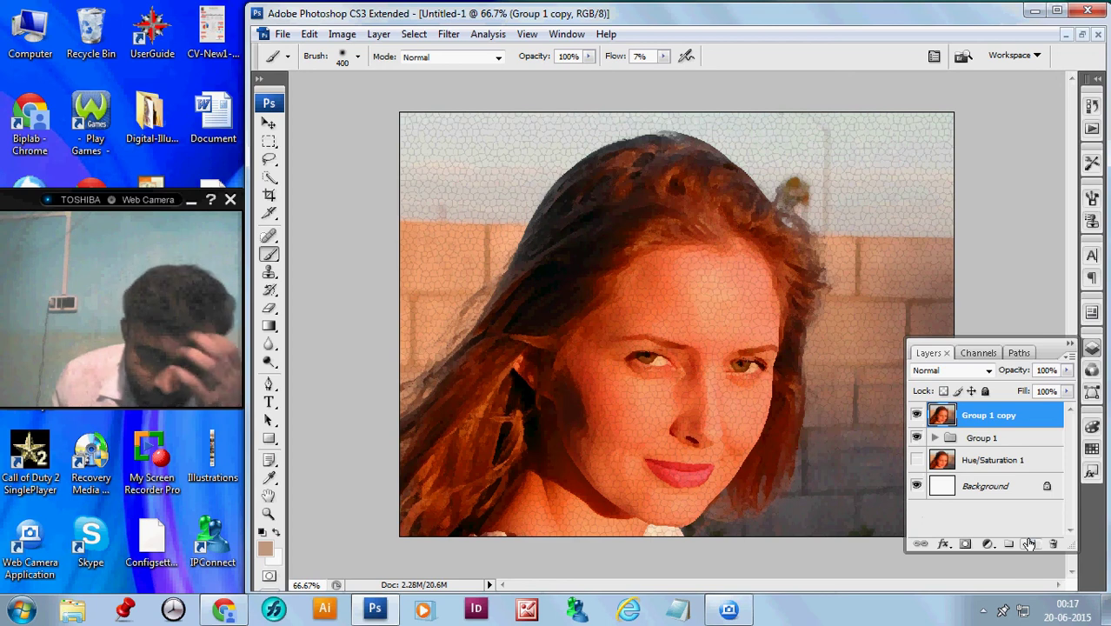
Cycle the merged Group 1 copy through blending modes and settle on Hard Light
click(955, 374)
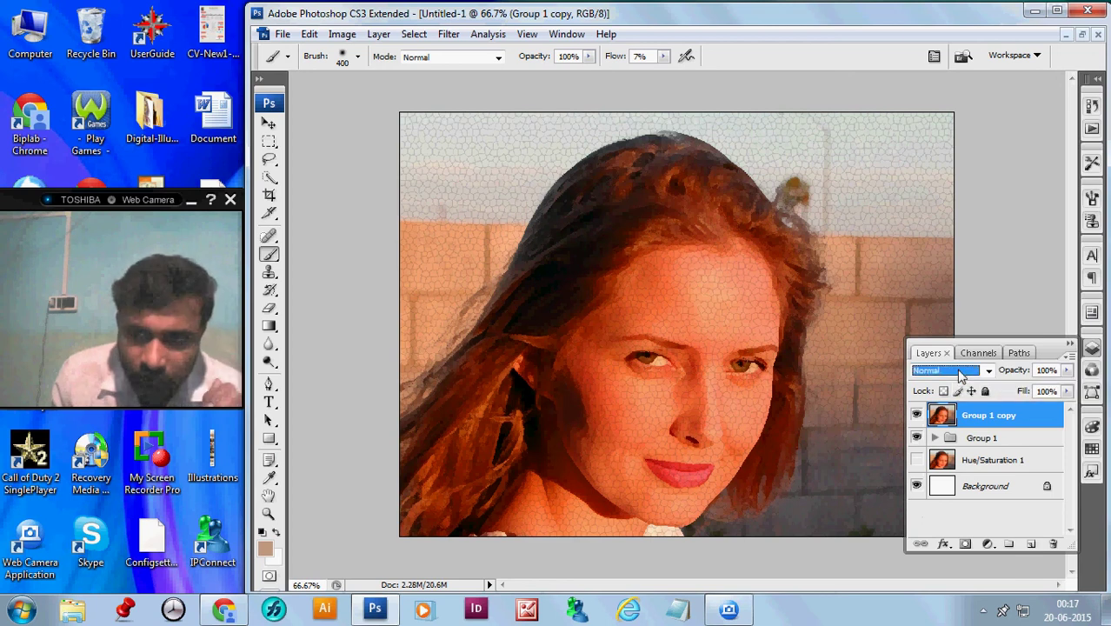
click(942, 8)
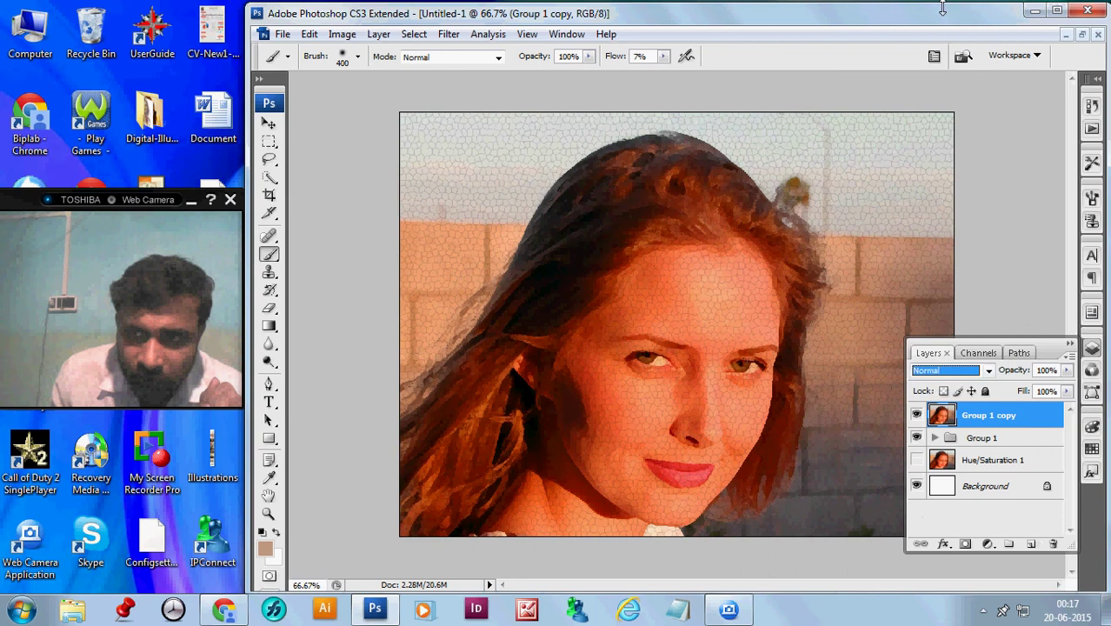
key(Down)
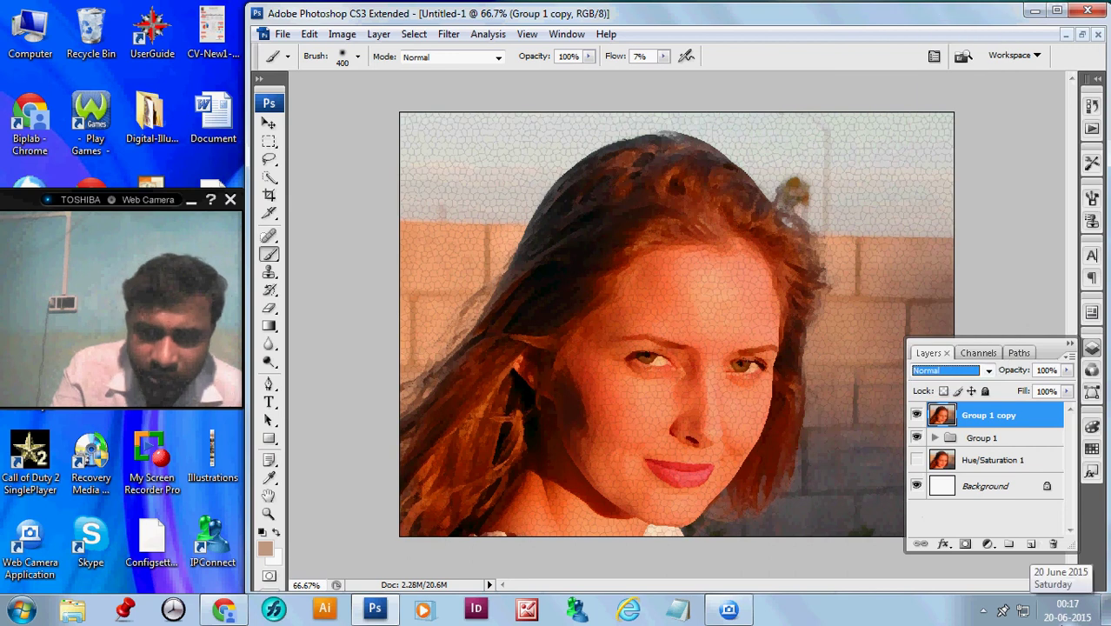
key(Down)
key(Down)
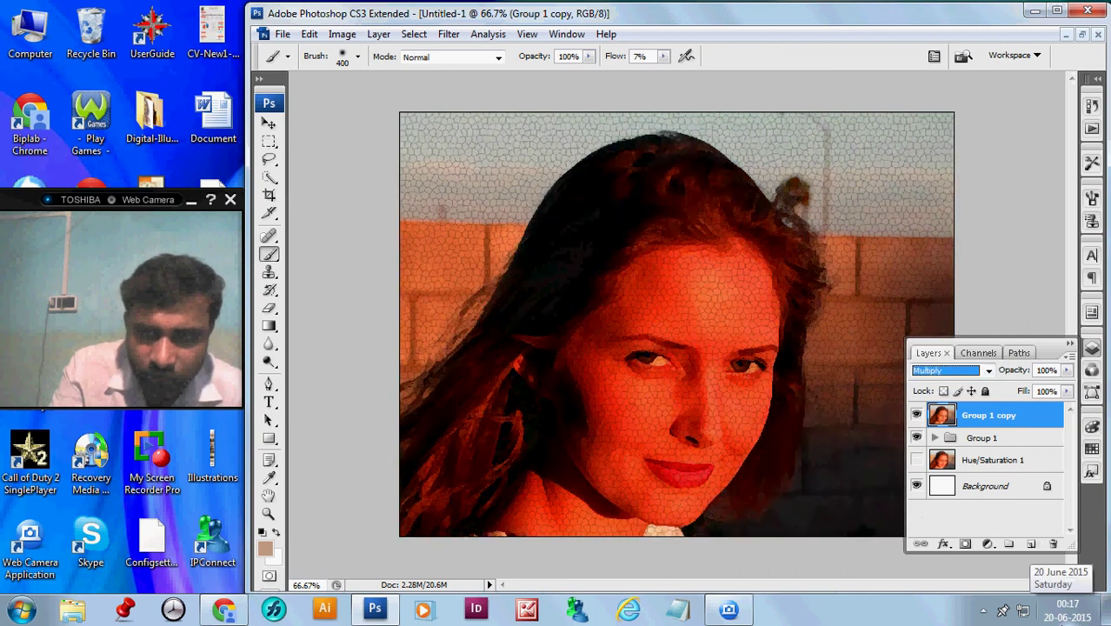
key(Down)
key(Down)
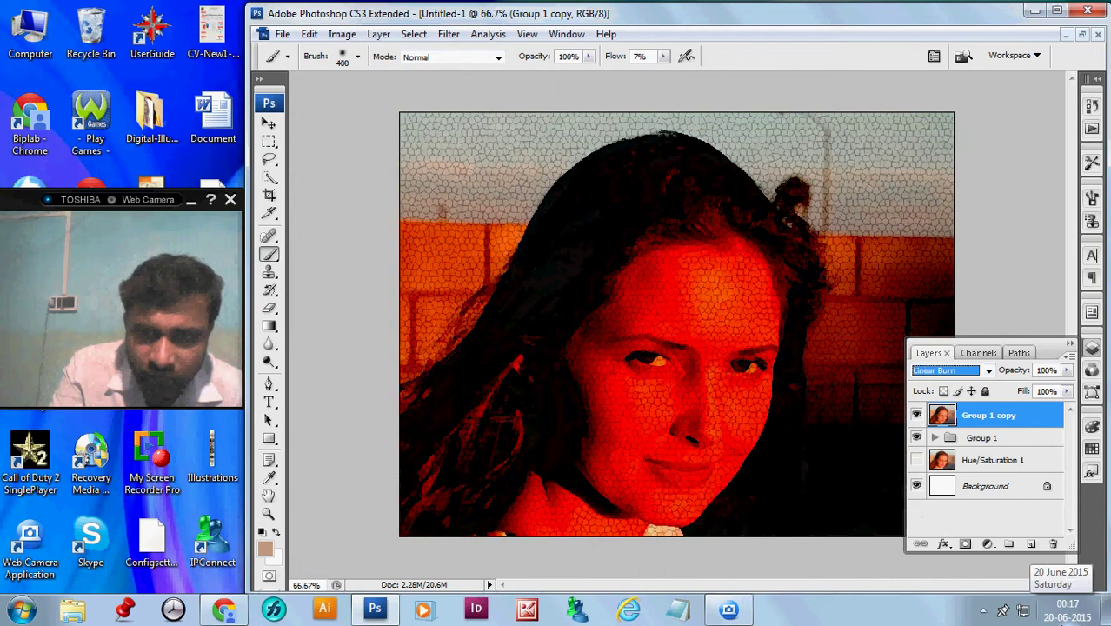
key(Down)
key(Down)
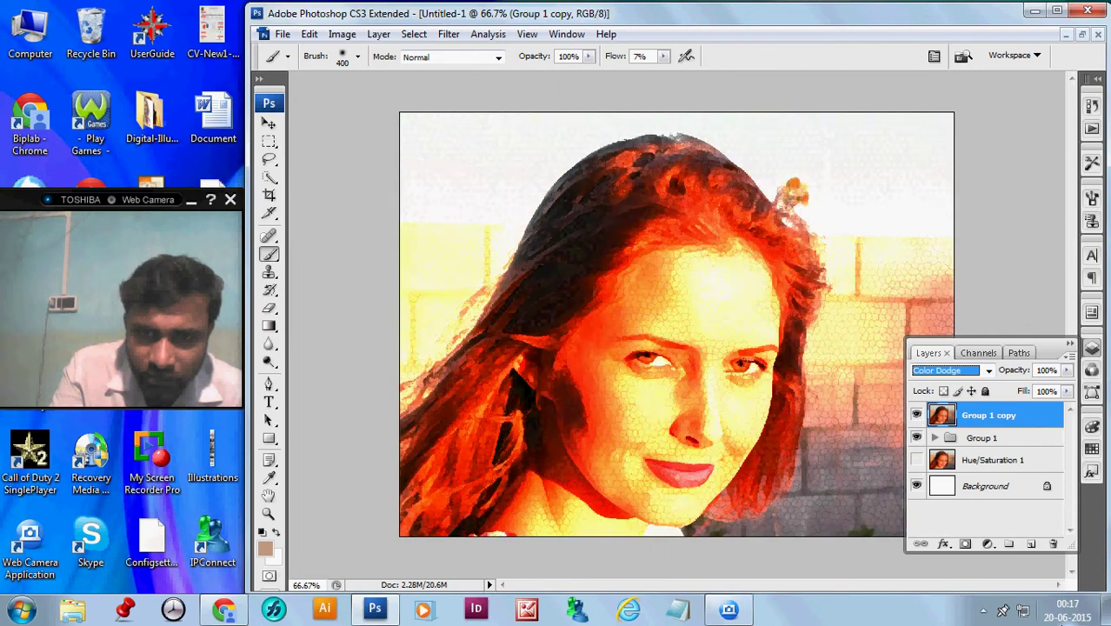
key(Down)
key(Down)
key(Down)
key(Down)
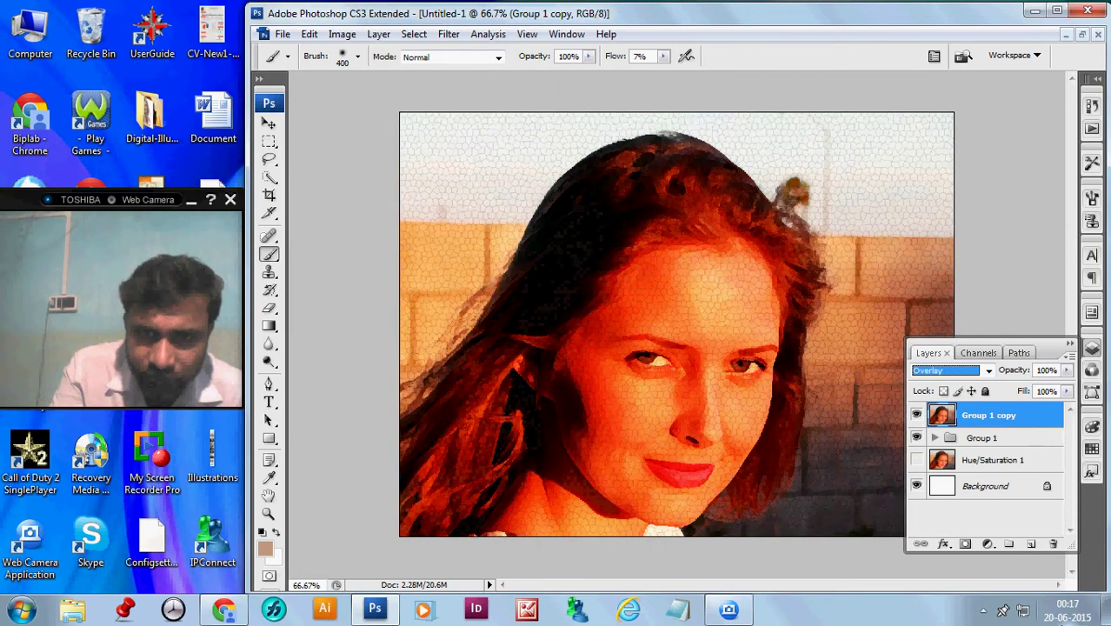
key(Down)
key(Down)
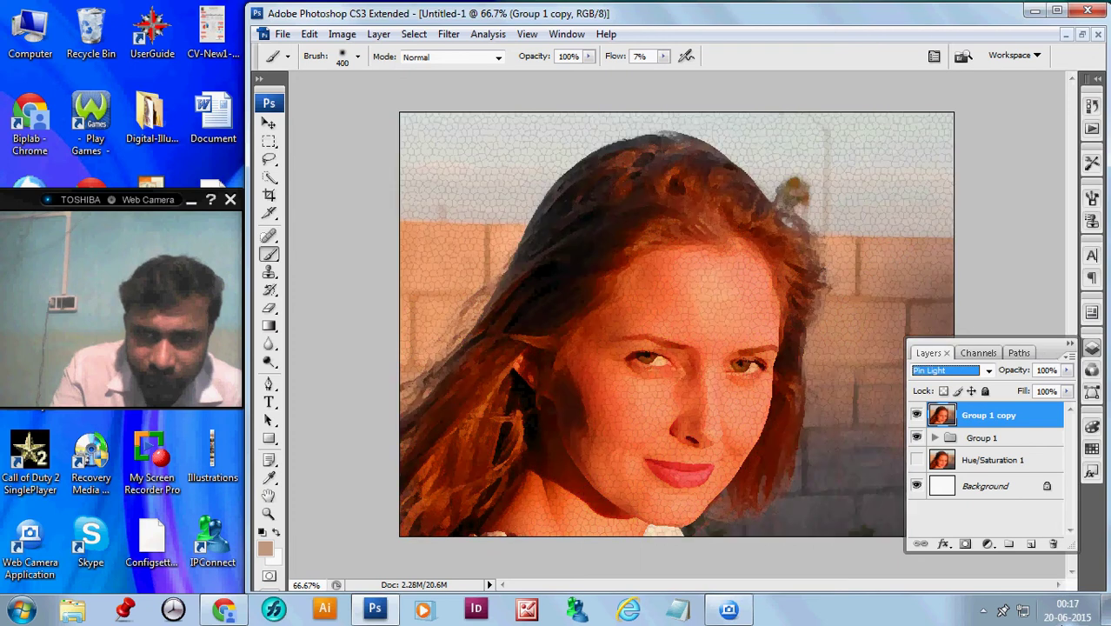
key(Down)
key(Down)
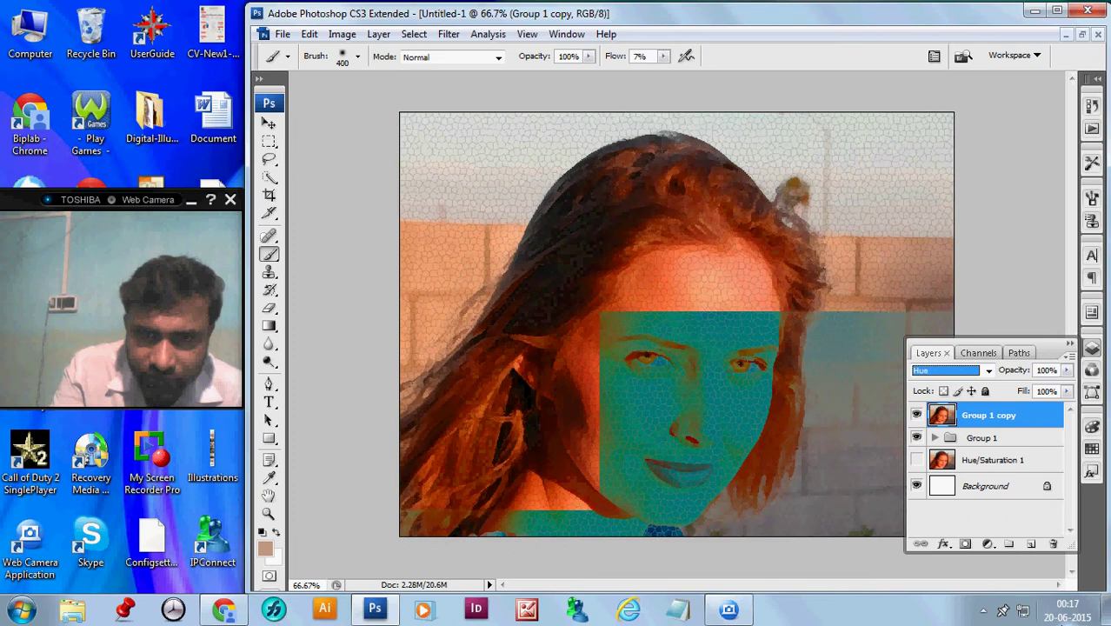
key(Down)
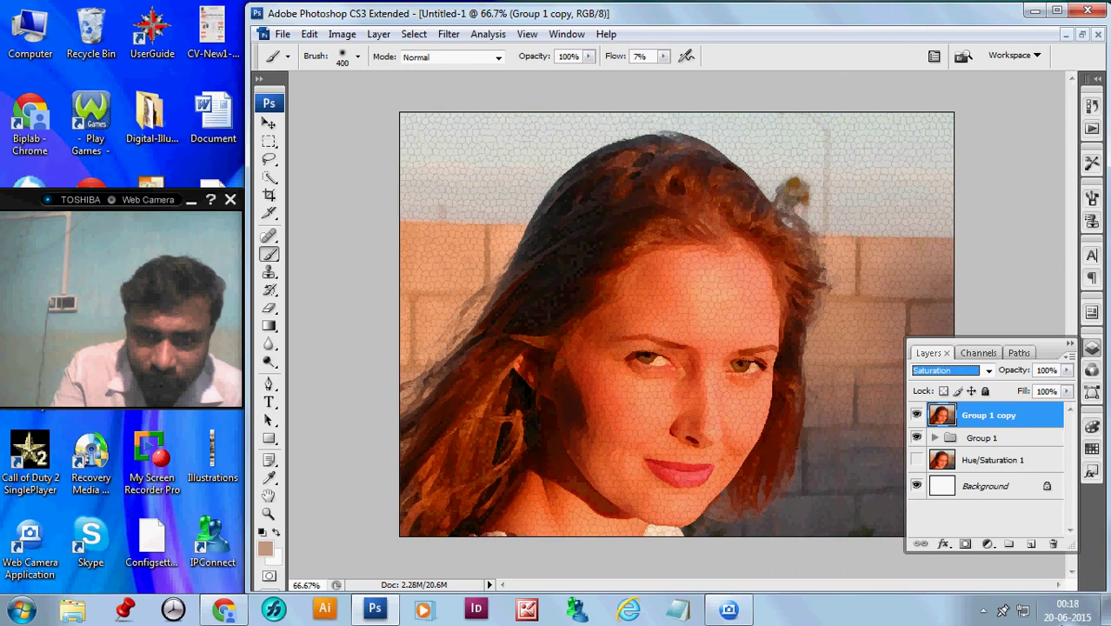
key(Up)
key(Up)
key(Up)
key(Up)
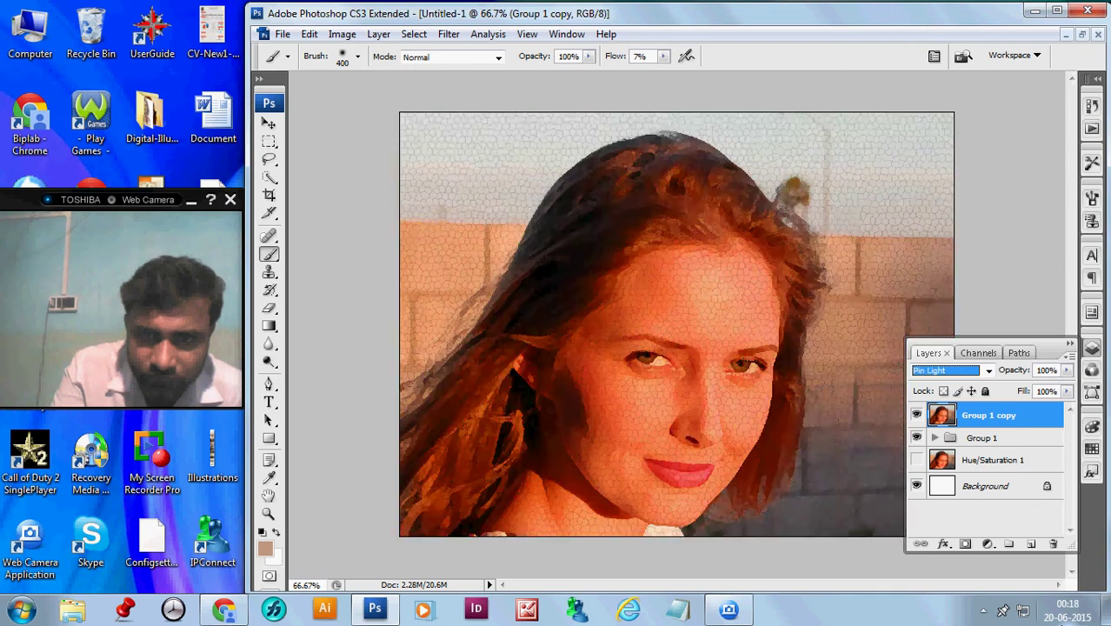
key(Up)
key(Up)
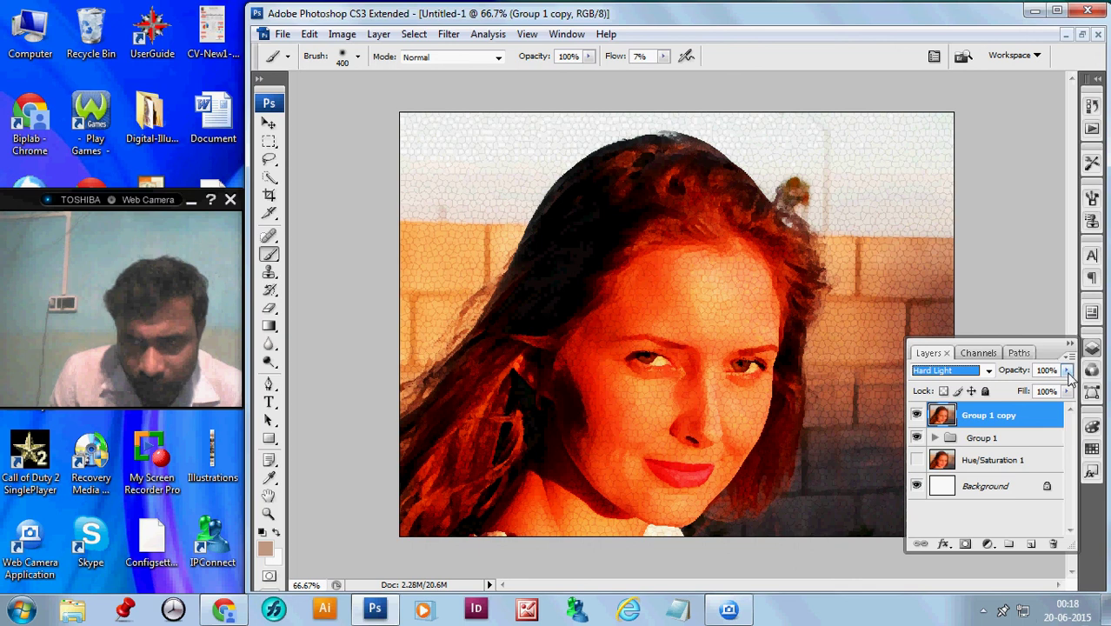
Make Group 1 copy 2 blend as Multiply at 20% opacity, then collapse the Layers panel
drag(1069, 371, 1031, 543)
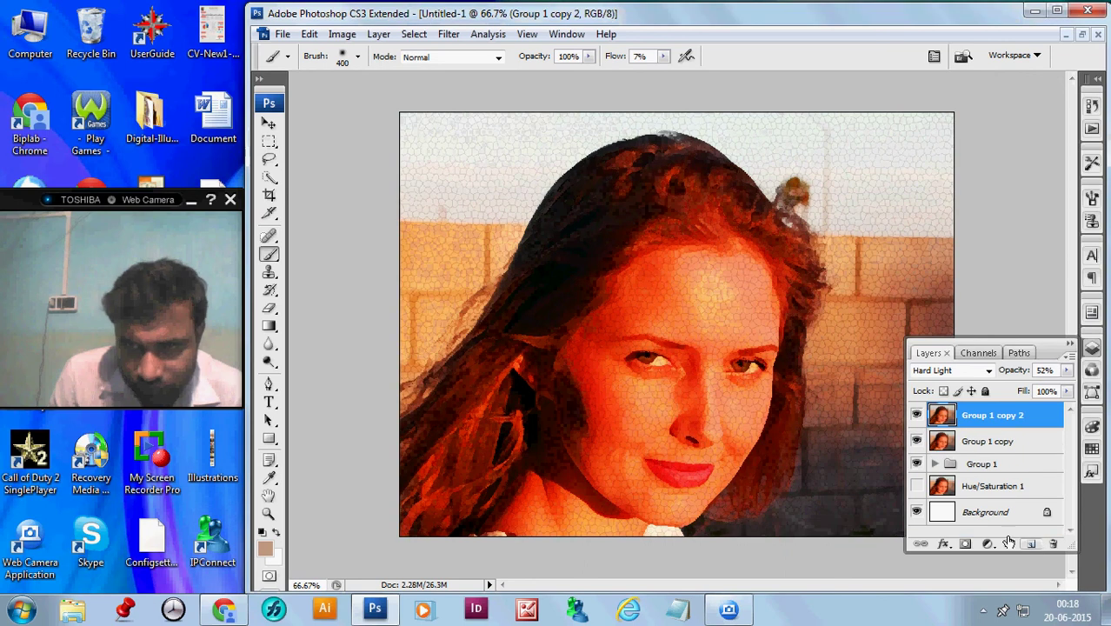
click(987, 371)
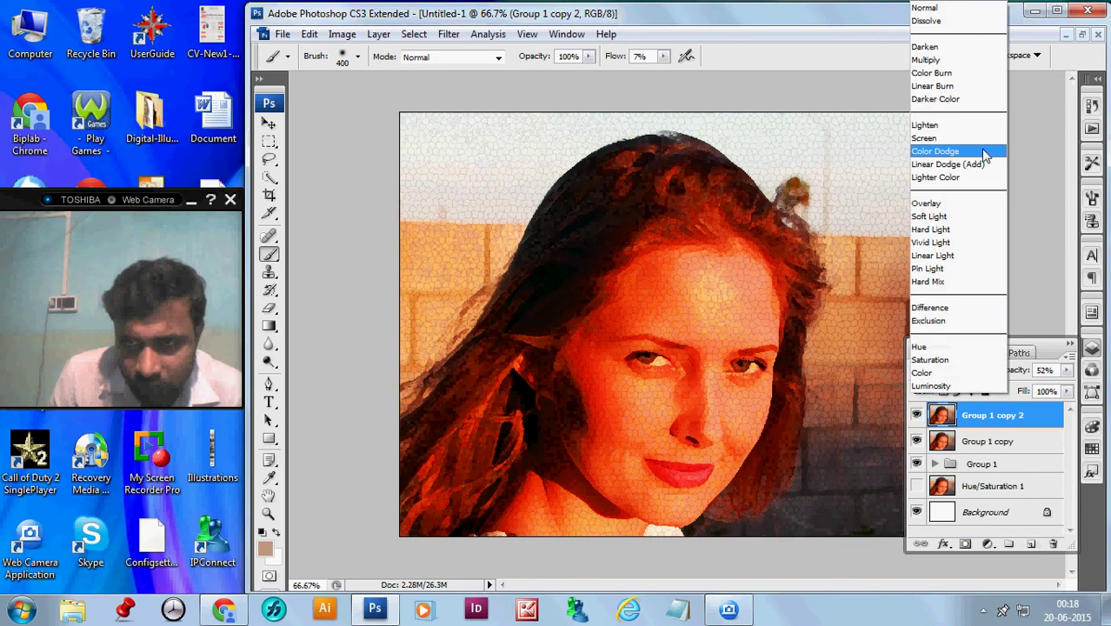
click(928, 61)
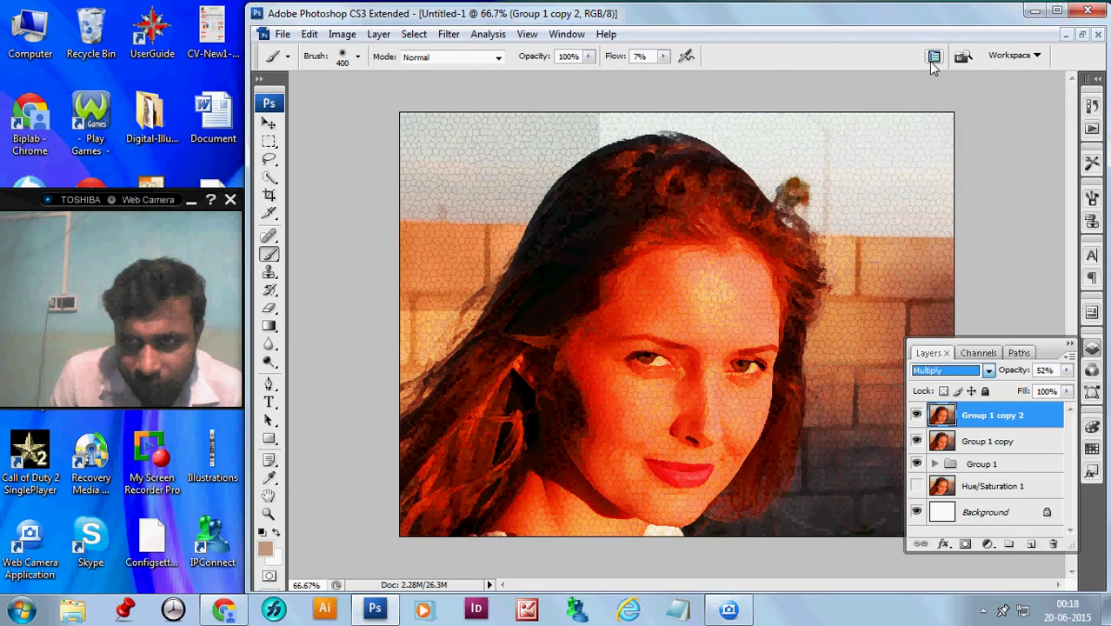
click(1068, 372)
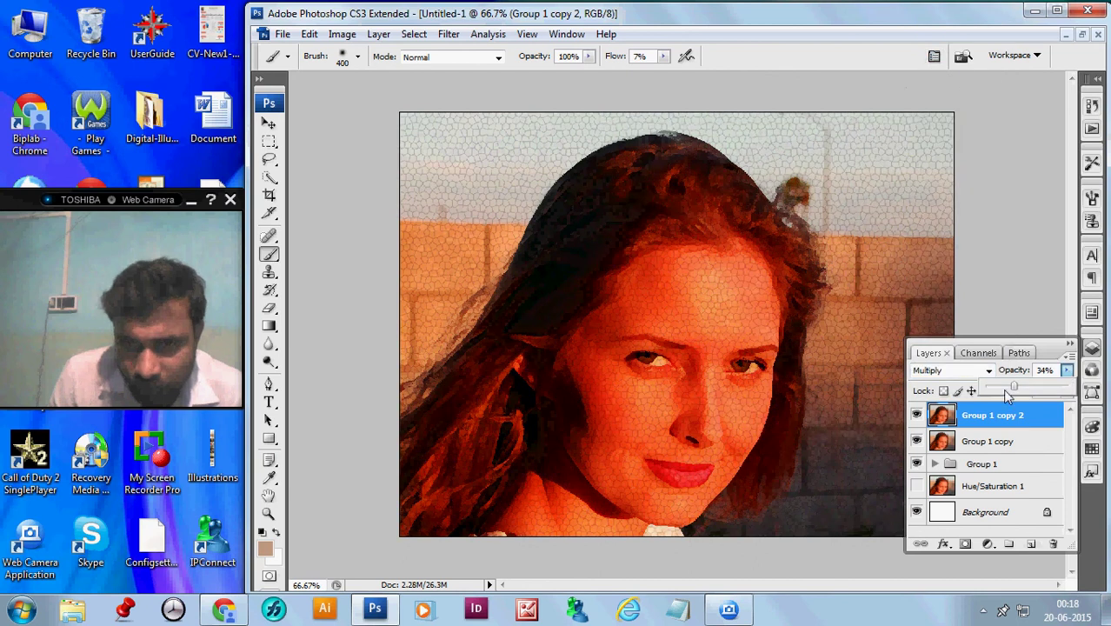
drag(1004, 392, 1003, 390)
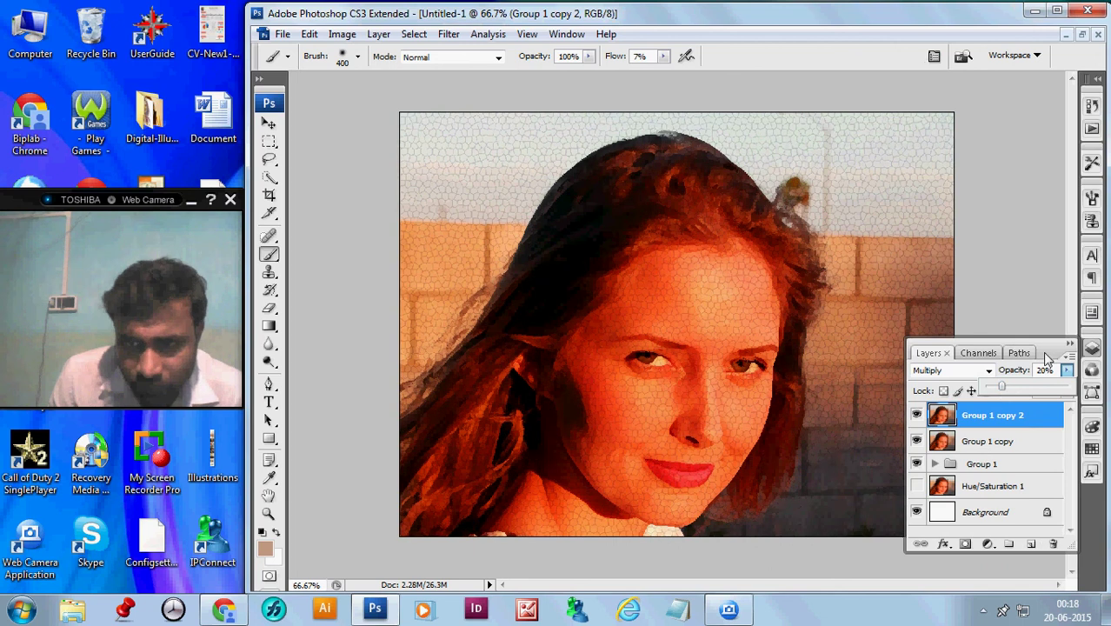
click(1071, 346)
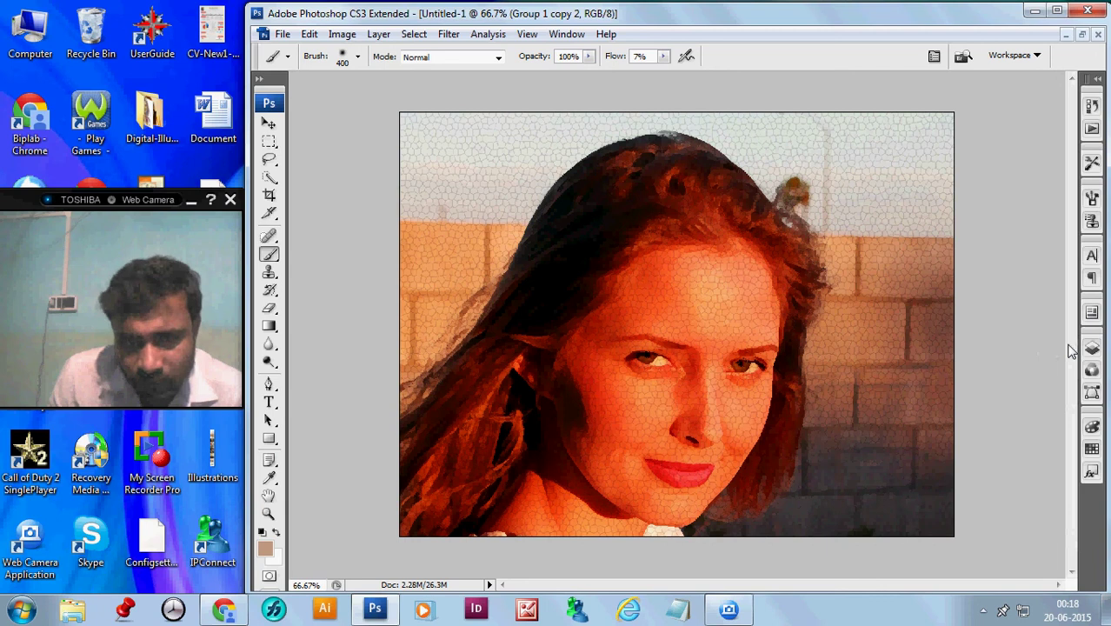
key(ctrl+space)
click(883, 362)
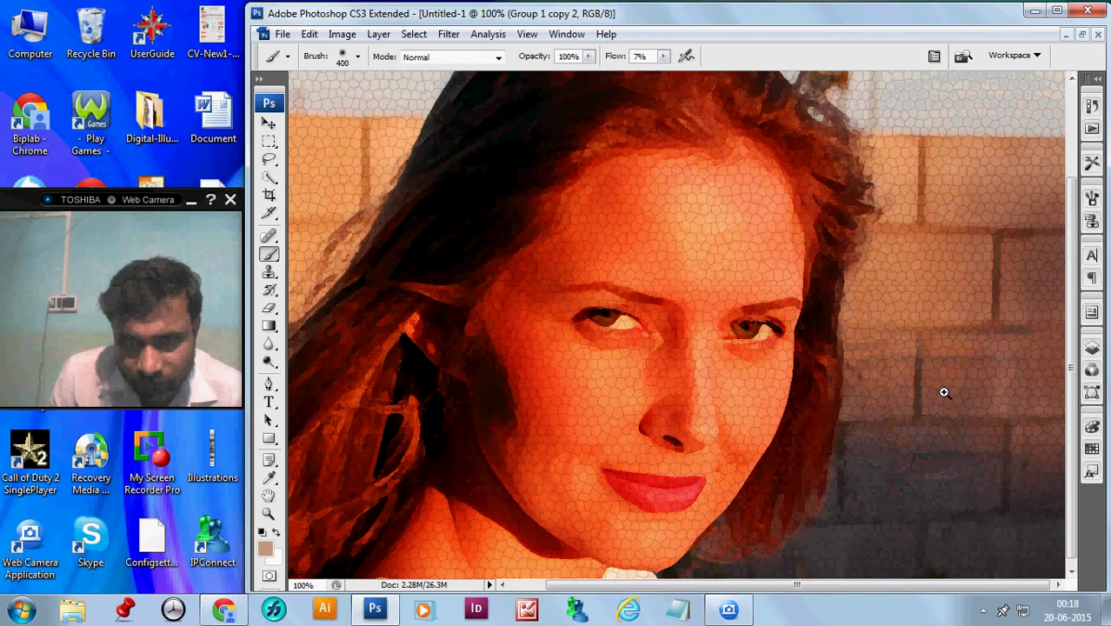
alt+click(943, 392)
click(944, 392)
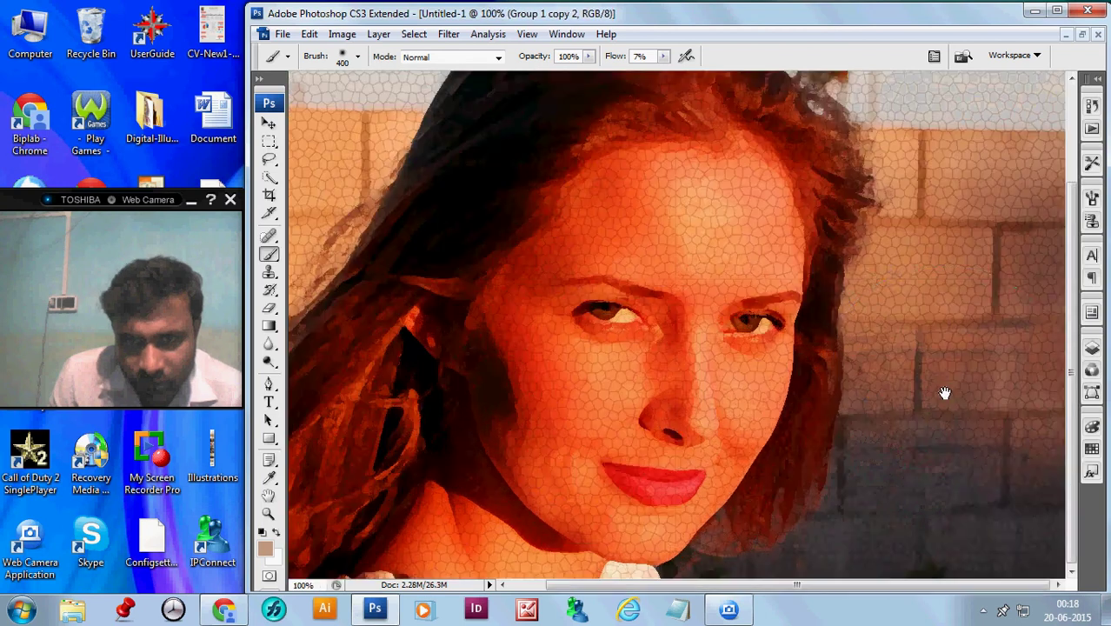
alt+click(873, 372)
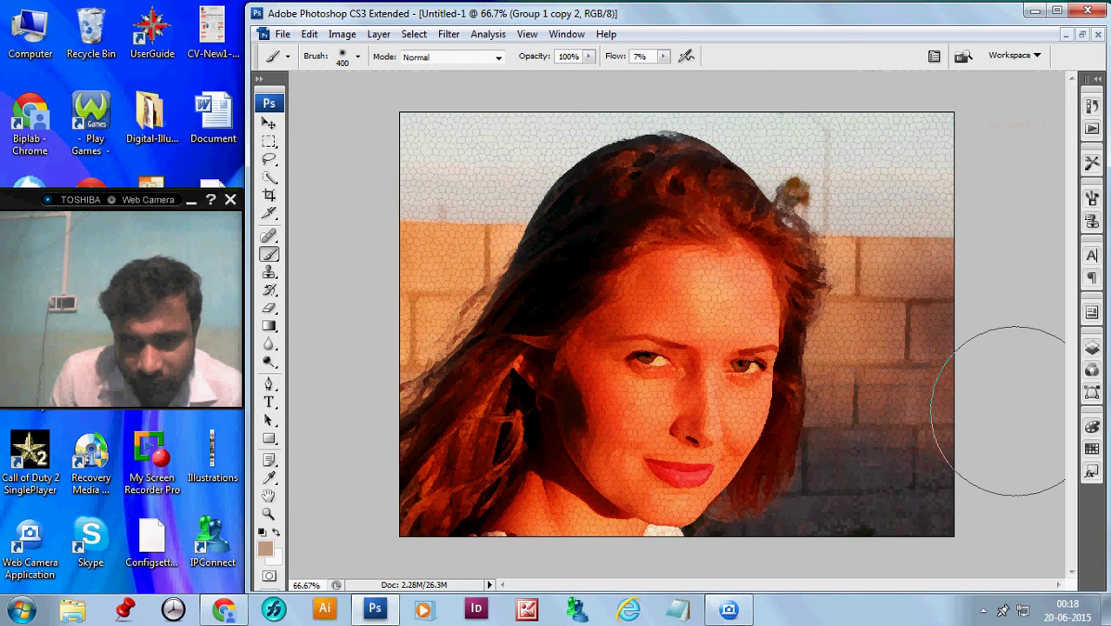